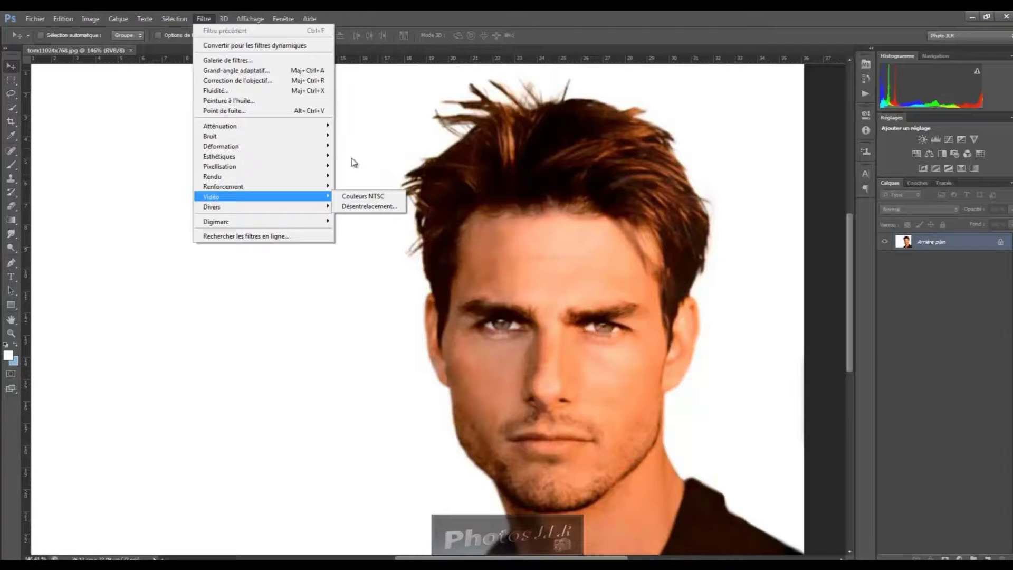
# Step: Apply the NTSC Colors (Couleurs NTSC) video filter to the portrait and look closely at the face
pyautogui.click(365, 197)
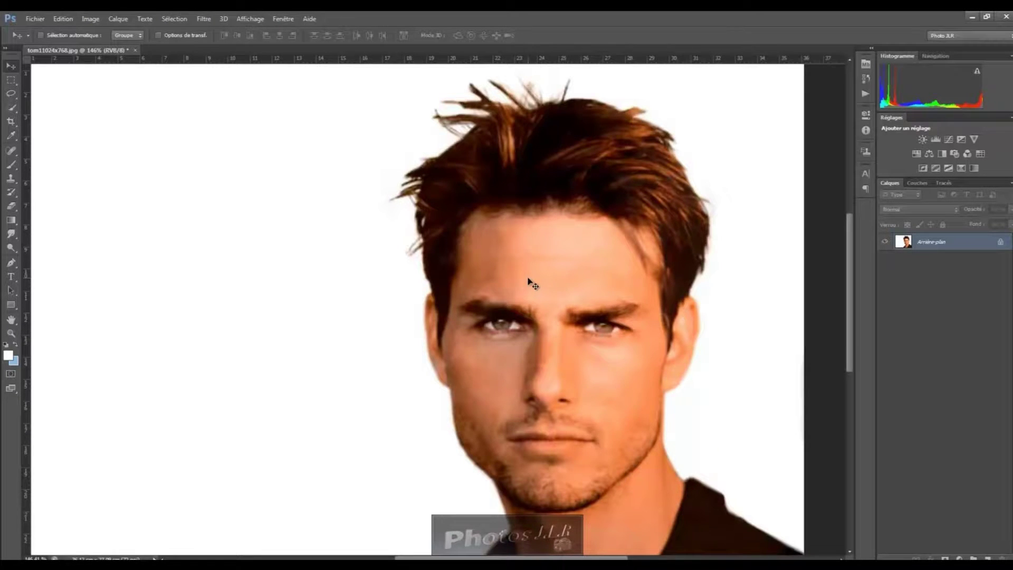
pyautogui.scroll(2, 569, 279)
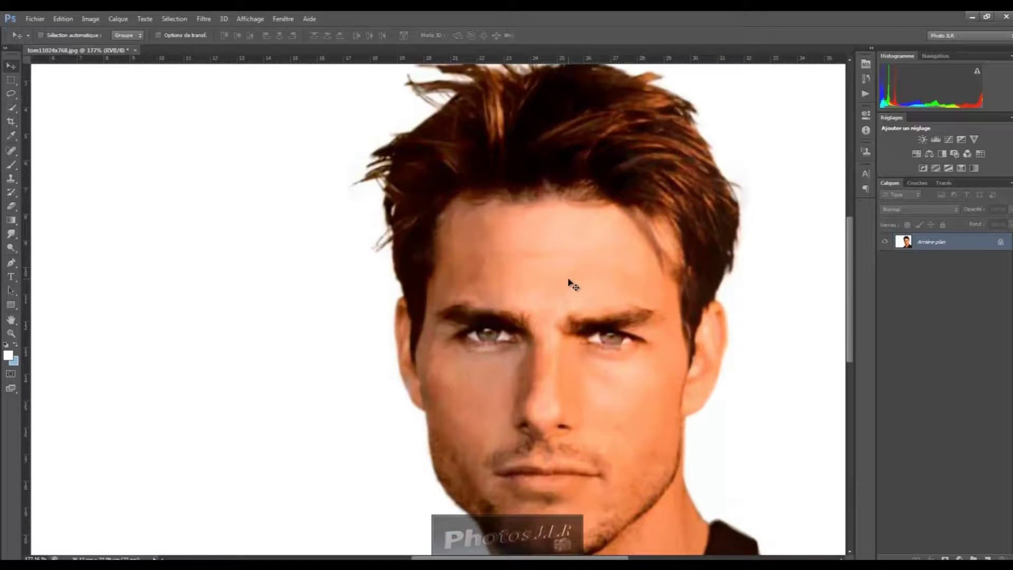
pyautogui.scroll(2, 569, 280)
pyautogui.scroll(1, 569, 280)
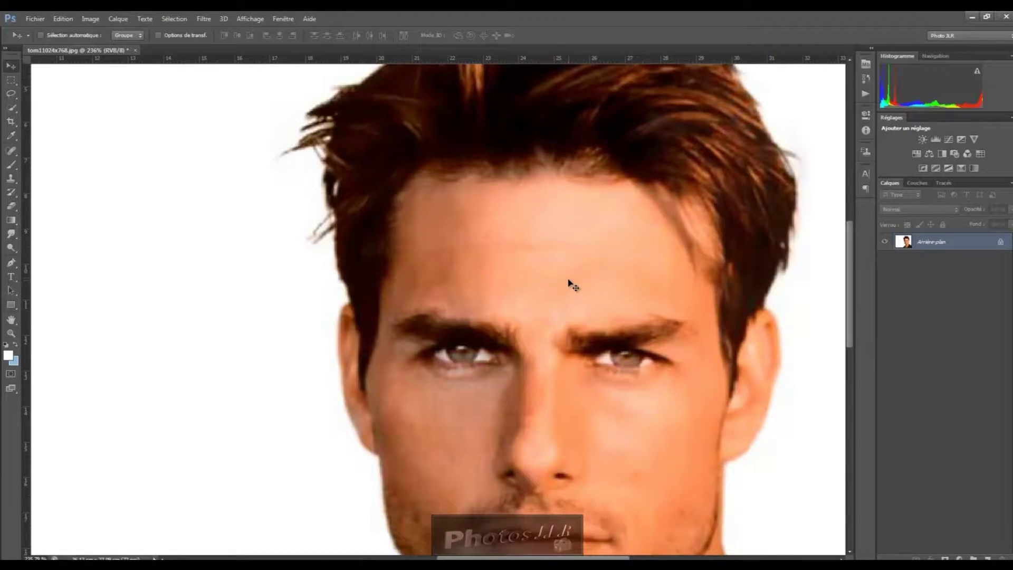
# Step: Apply the Deinterlace (Désentrelacement) filter to the portrait, eliminating odd lines (Lignes impaires) and replacing them by Duplication
pyautogui.click(205, 19)
pyautogui.moveTo(224, 200)
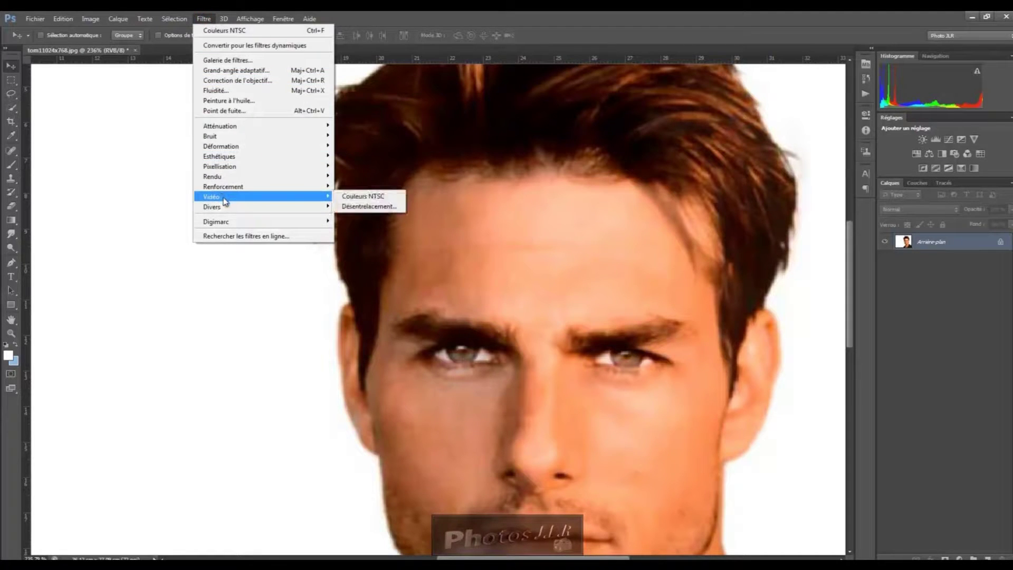
pyautogui.click(365, 208)
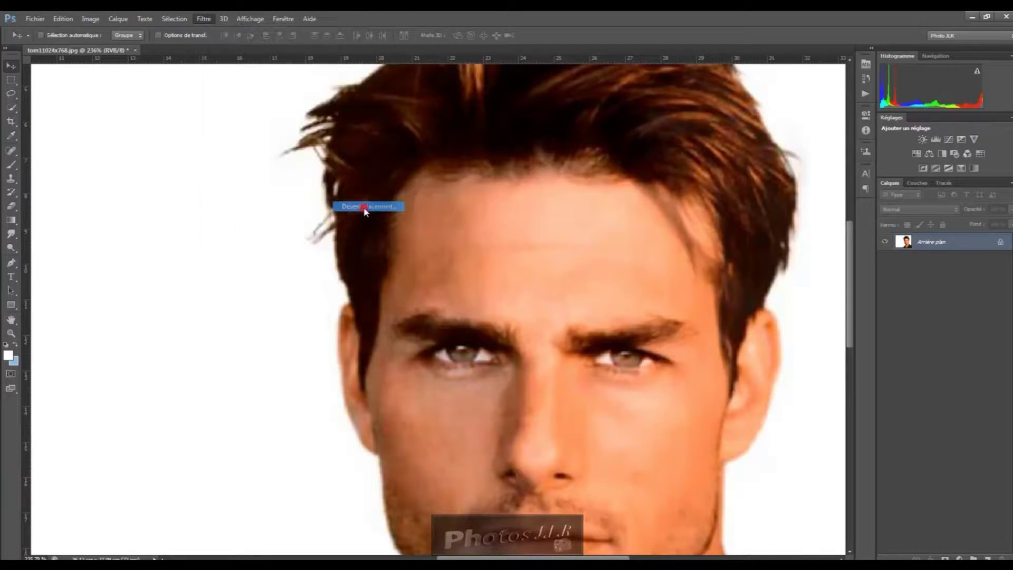
pyautogui.moveTo(233, 127); pyautogui.dragTo(227, 320)
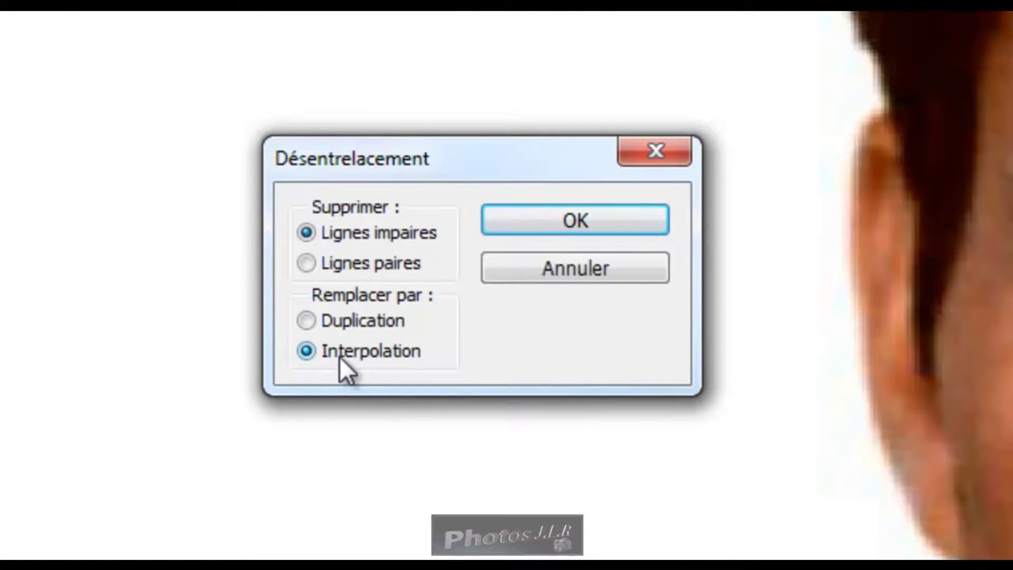
pyautogui.click(307, 323)
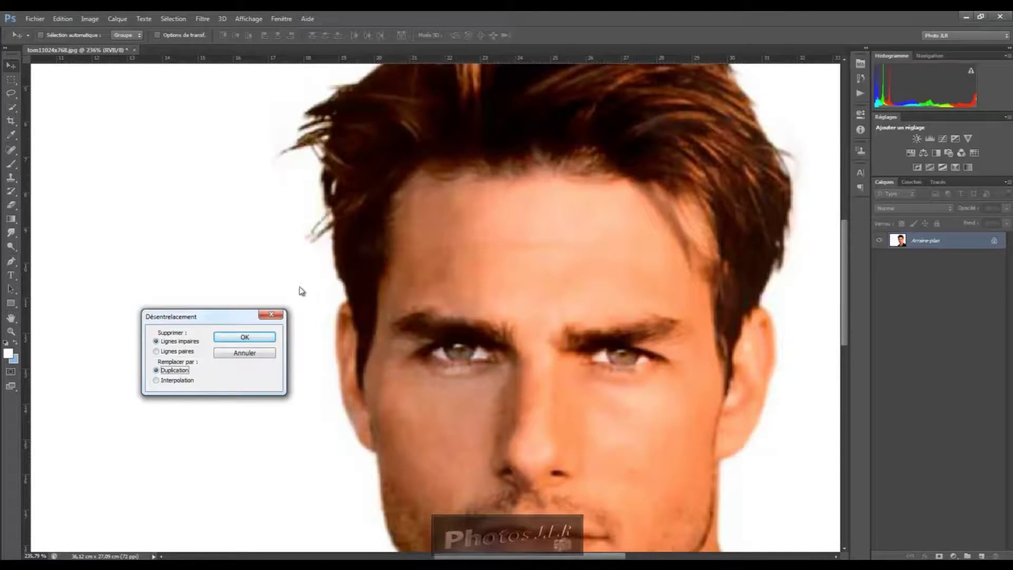
pyautogui.click(254, 341)
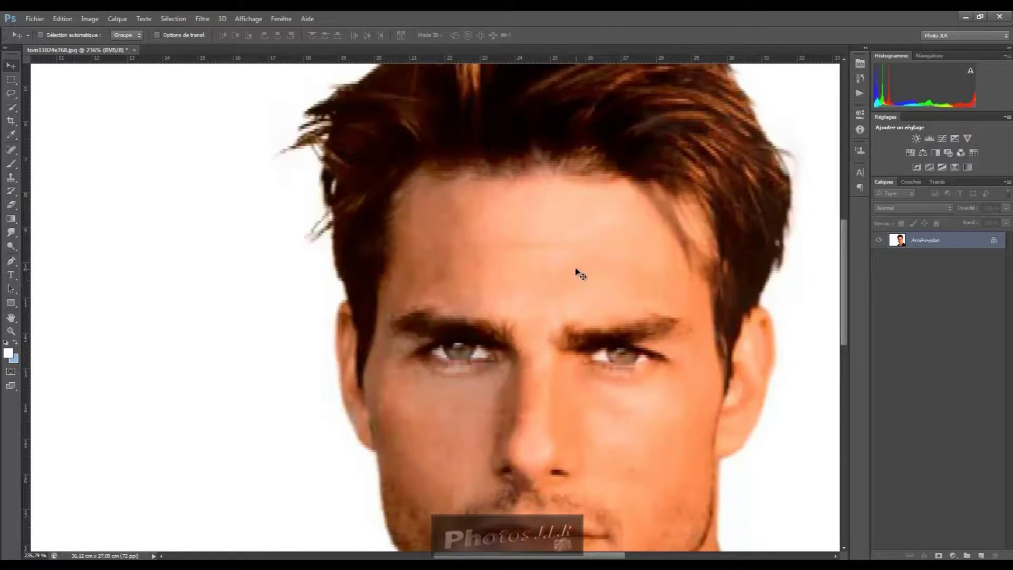
pyautogui.scroll(-4, 577, 270)
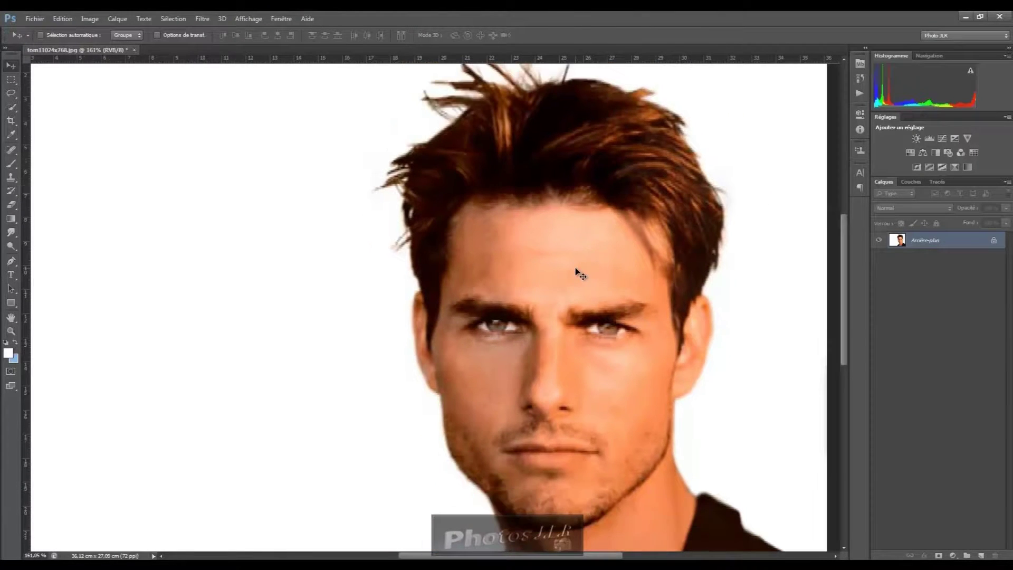
pyautogui.scroll(-1, 579, 272)
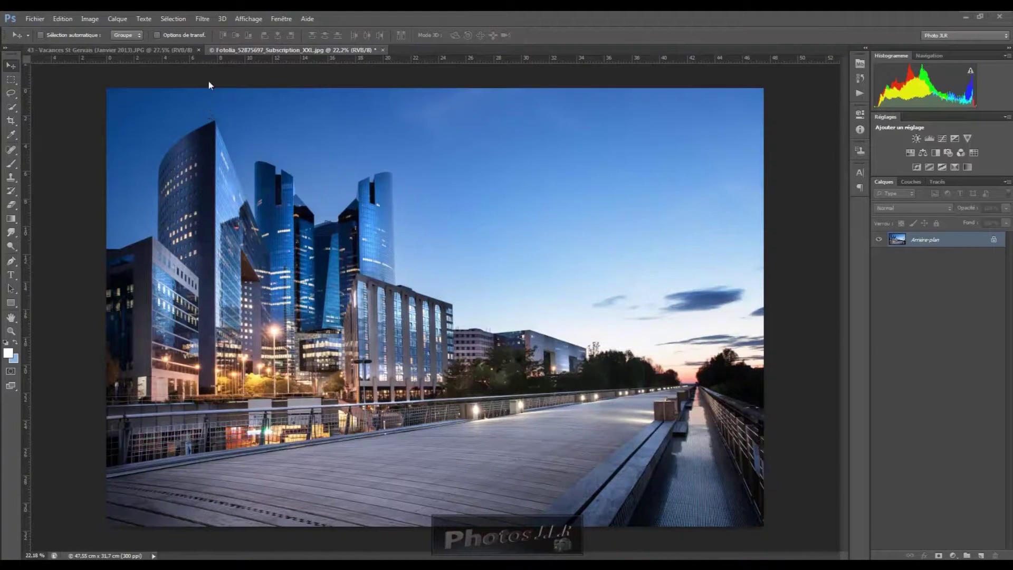
# Step: Open the custom kernel filter (Autre) for the city skyline photo, keeping the image in view
pyautogui.click(202, 19)
pyautogui.moveTo(225, 207)
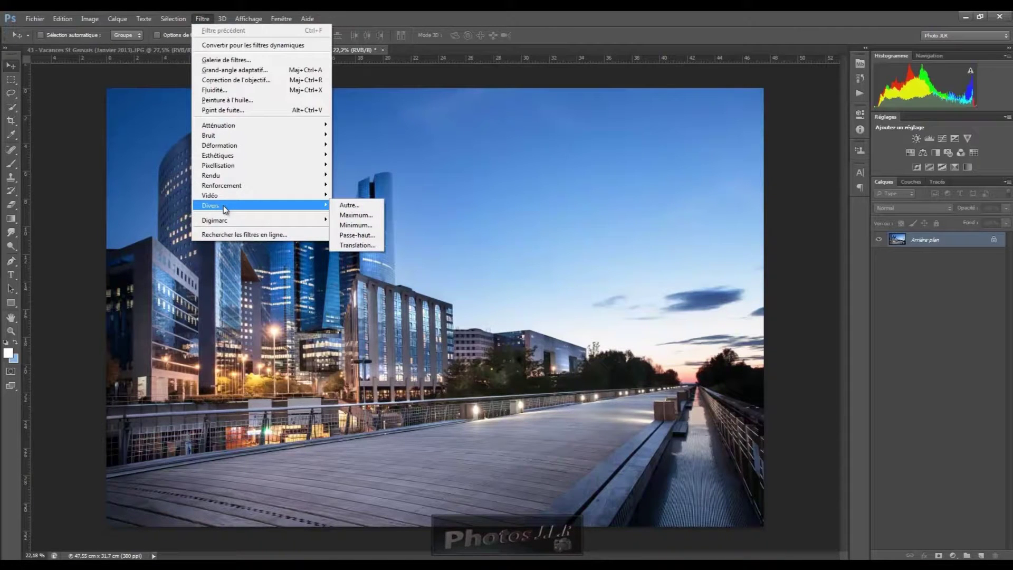
pyautogui.click(351, 206)
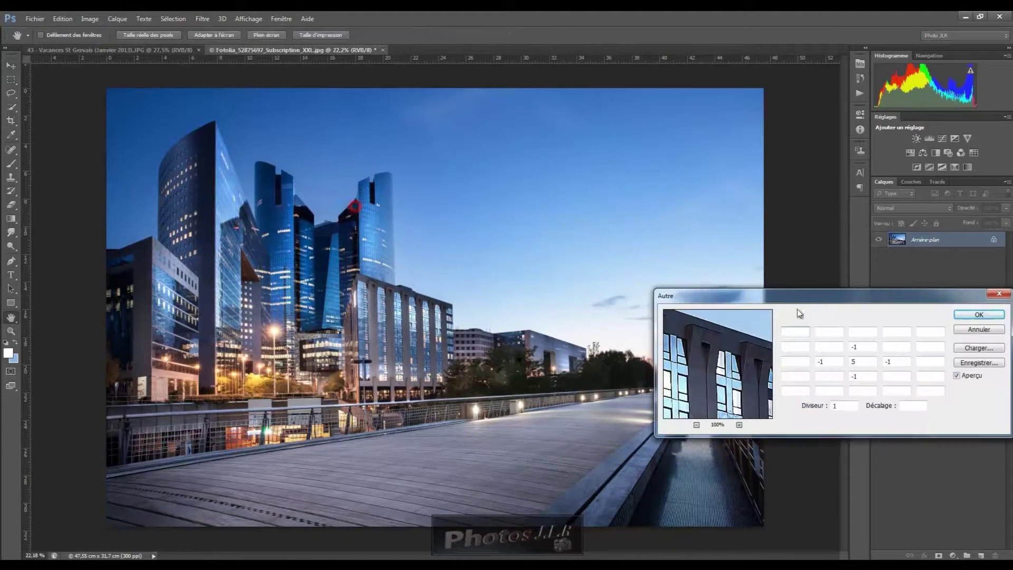
pyautogui.moveTo(833, 300); pyautogui.dragTo(813, 281)
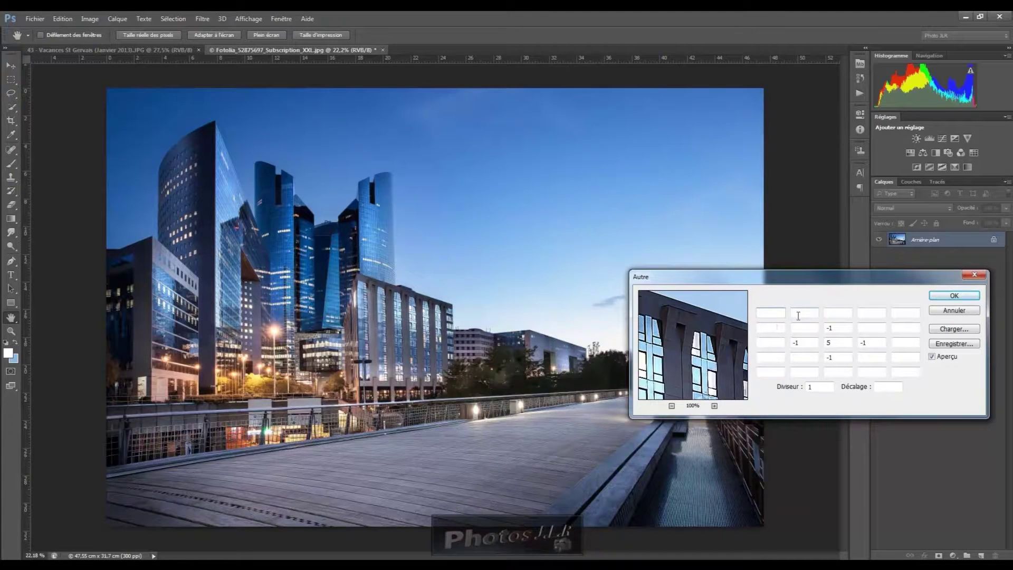
# Step: Clear the four -1 values surrounding the centre cell of the custom filter's kernel
pyautogui.click(828, 313)
pyautogui.doubleClick(860, 343)
pyautogui.press('BackSpace')
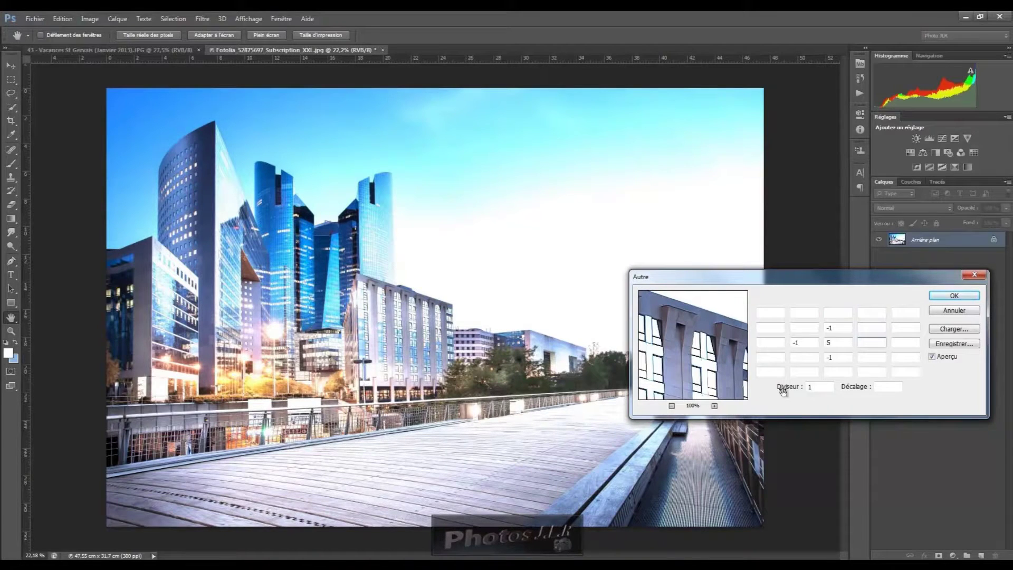
pyautogui.moveTo(827, 357); pyautogui.dragTo(848, 356)
pyautogui.press('BackSpace')
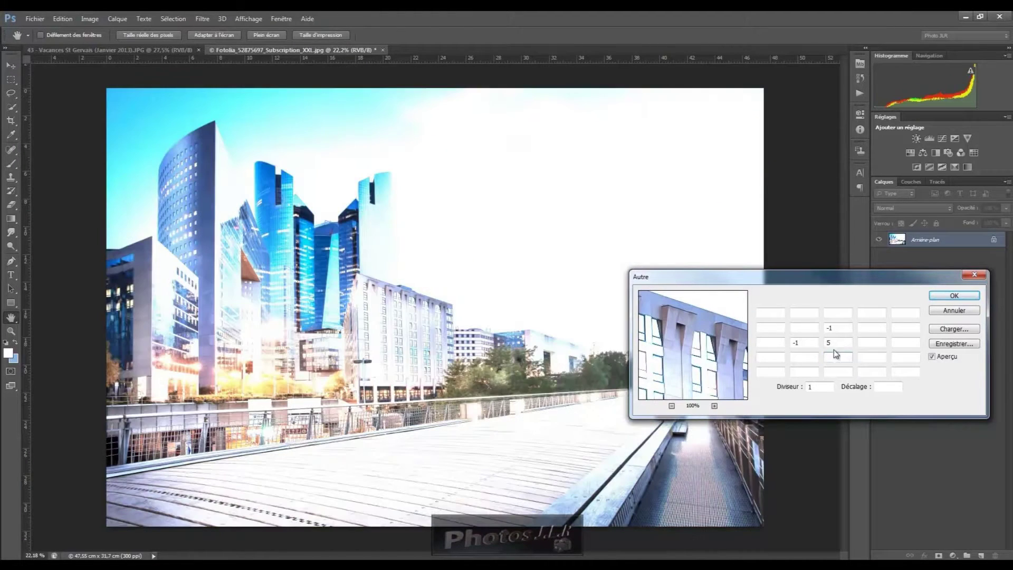
pyautogui.moveTo(793, 342); pyautogui.dragTo(807, 341)
pyautogui.press('BackSpace')
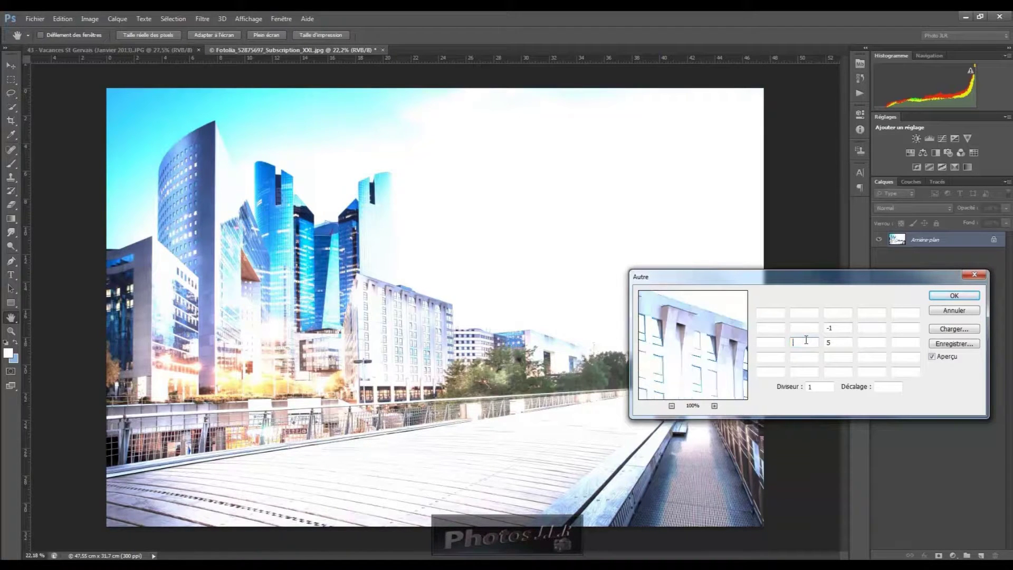
pyautogui.moveTo(828, 328); pyautogui.dragTo(842, 325)
pyautogui.press('BackSpace')
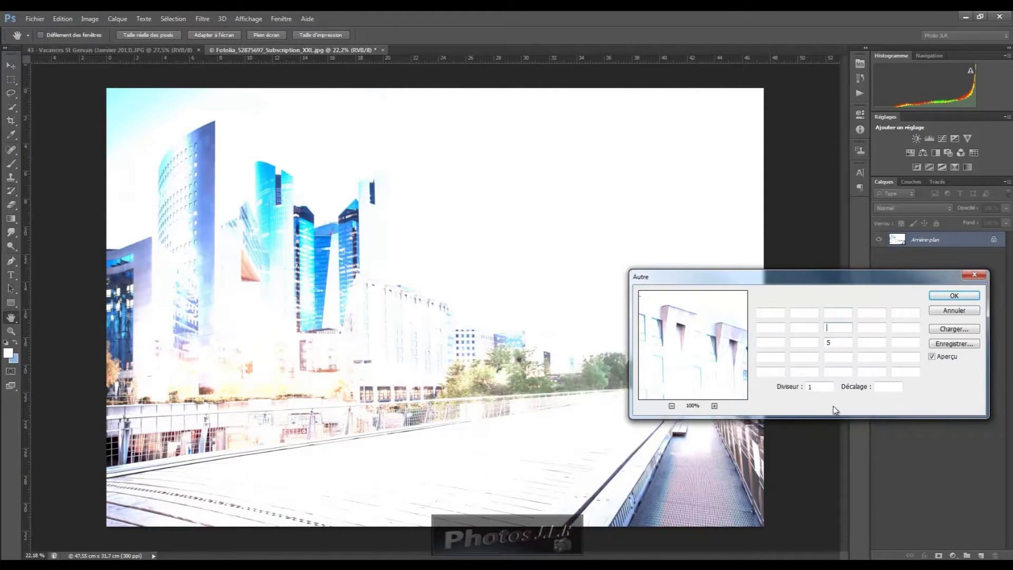
# Step: Test the kernel's centre cell with the values 100, -999 and 999 in turn
pyautogui.moveTo(836, 343); pyautogui.dragTo(808, 342)
pyautogui.write('100')
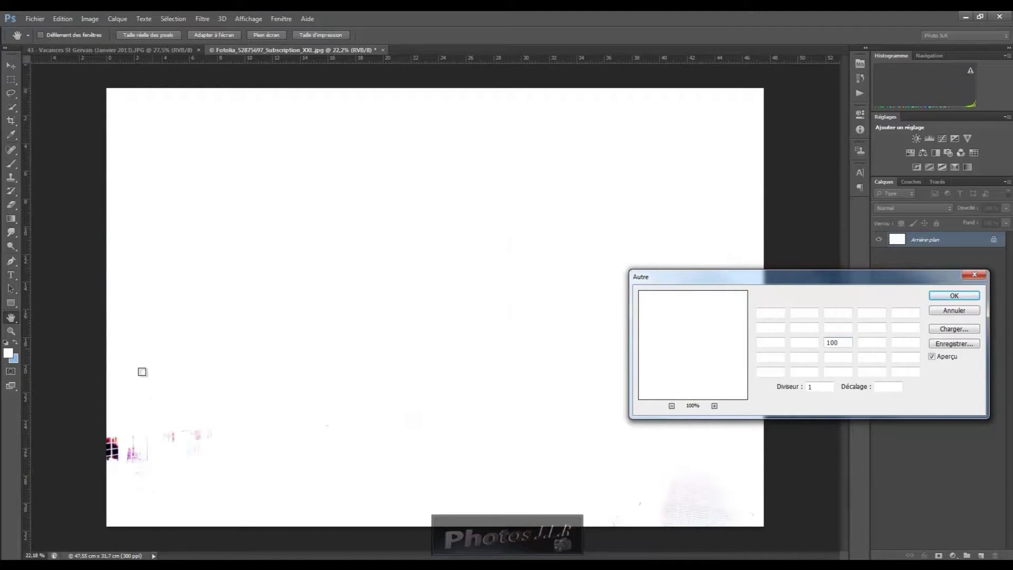
pyautogui.moveTo(828, 342); pyautogui.dragTo(844, 342)
pyautogui.write('-999')
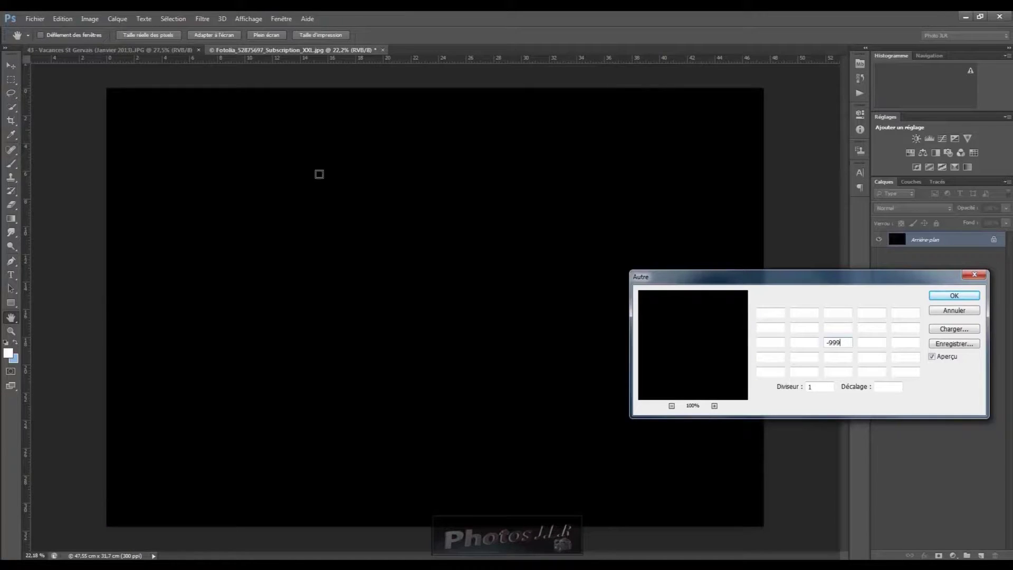
pyautogui.doubleClick(831, 342)
pyautogui.write('999')
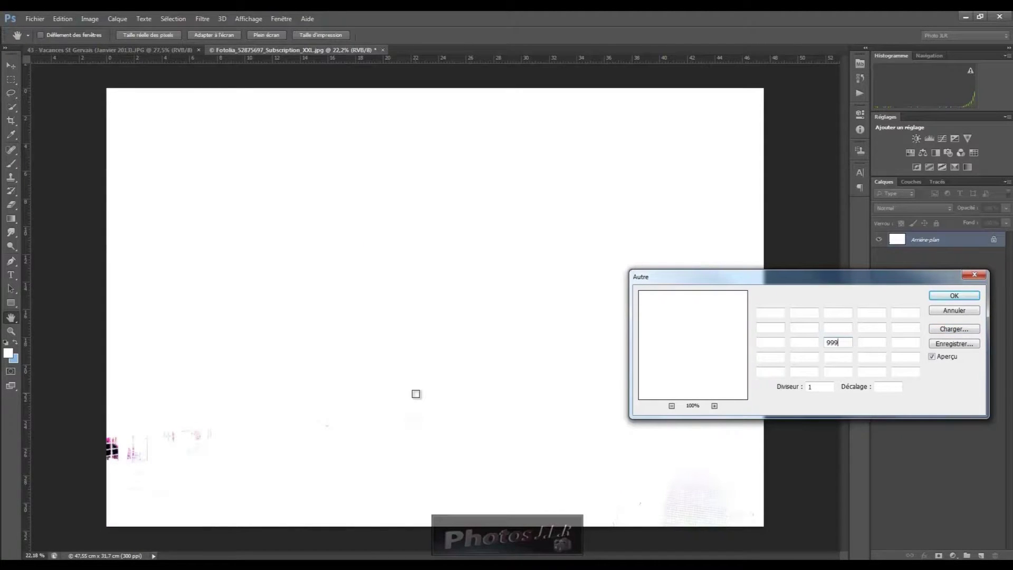
# Step: Try to set the kernel's centre cell to 1000 and dismiss the resulting message
pyautogui.doubleClick(828, 343)
pyautogui.write('100')
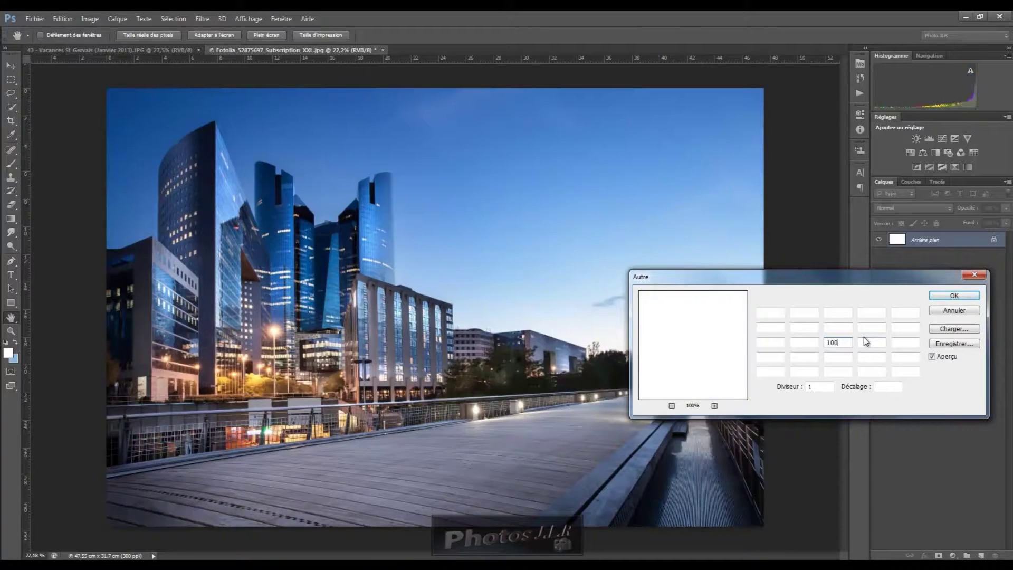
pyautogui.write('0')
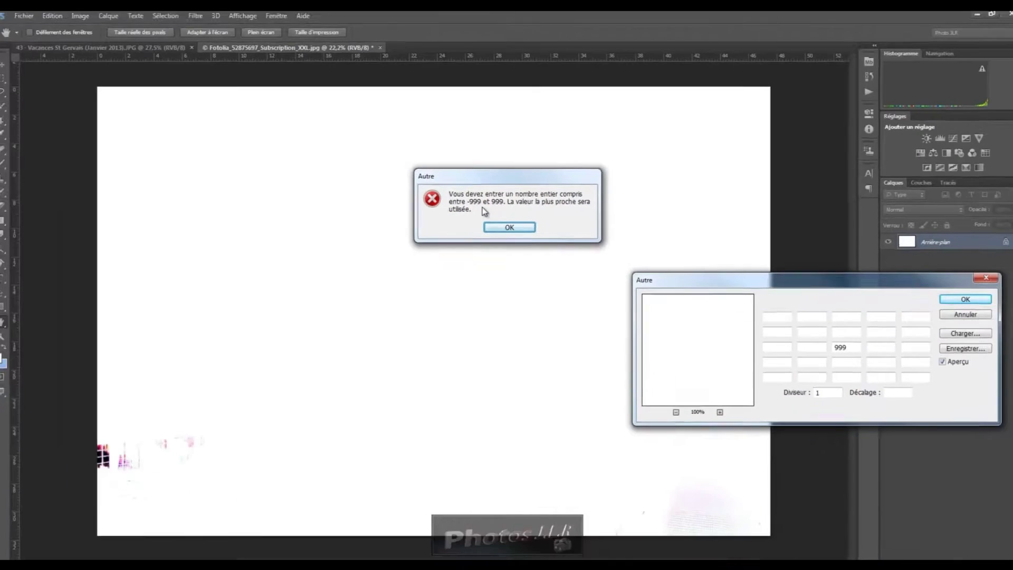
pyautogui.click(512, 226)
# Step: Test the kernel's centre cell with 1 and replace it with 2
pyautogui.moveTo(843, 343); pyautogui.dragTo(815, 343)
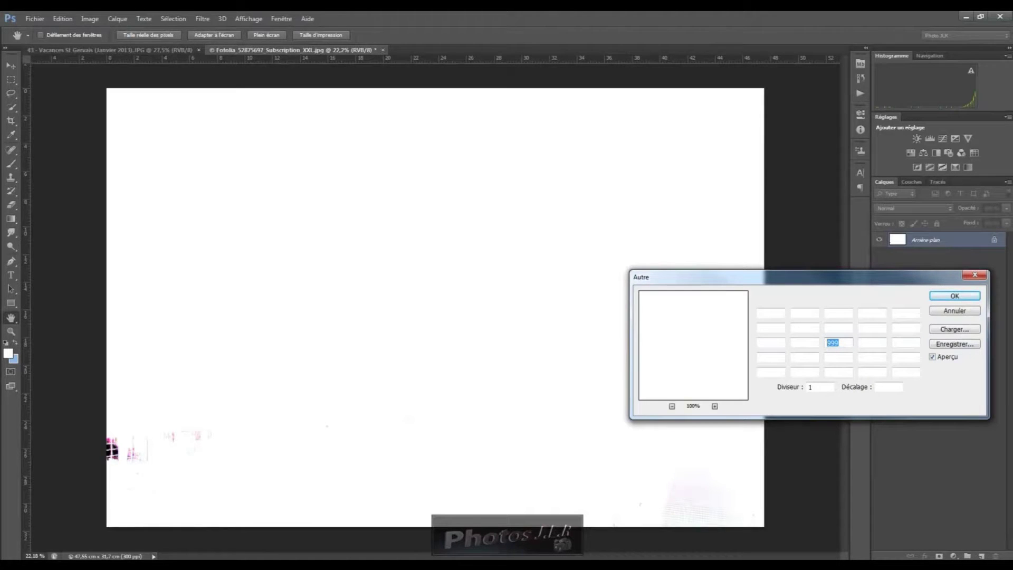
pyautogui.write('1')
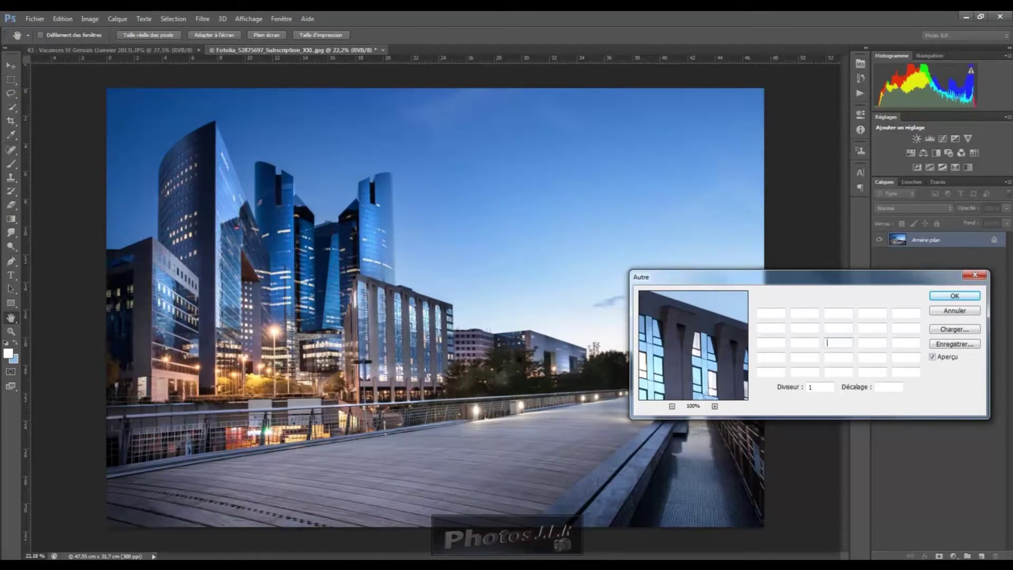
pyautogui.press('BackSpace')
pyautogui.write('2')
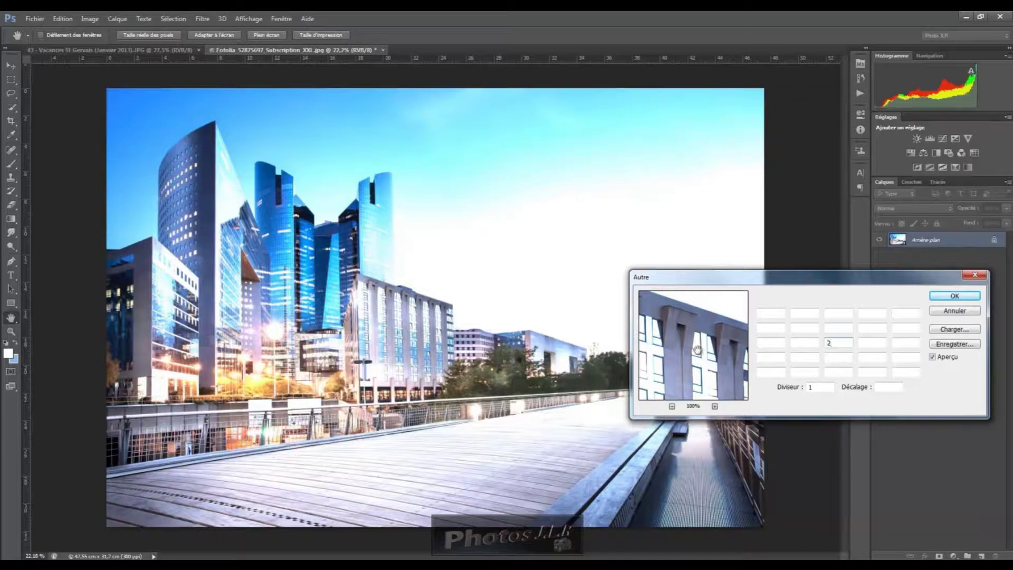
# Step: Set the kernel cells around the centre to -1 on its right, 1 below it and -1 above it
pyautogui.click(868, 343)
pyautogui.write('-1')
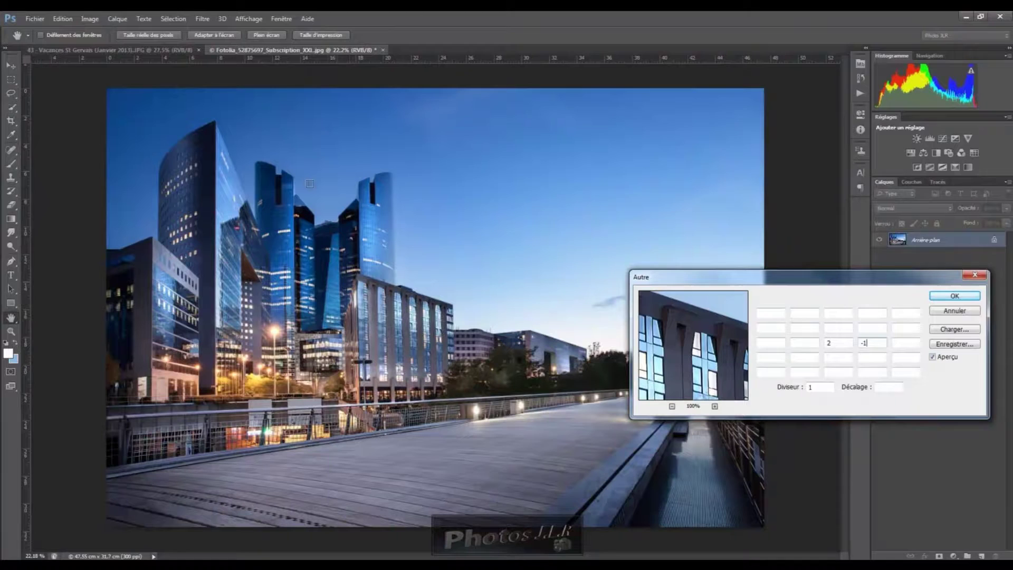
pyautogui.click(838, 357)
pyautogui.write('1')
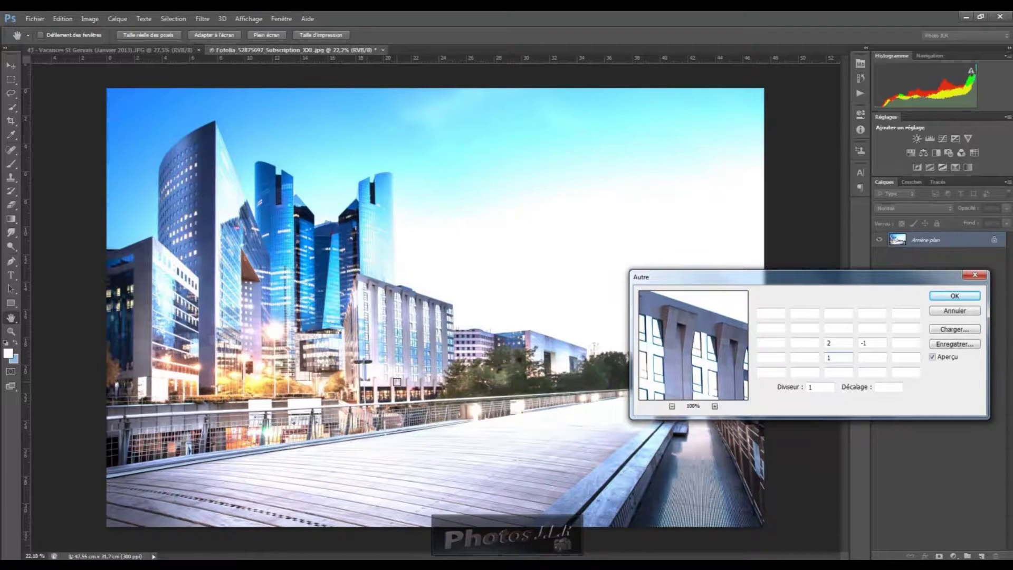
pyautogui.click(833, 330)
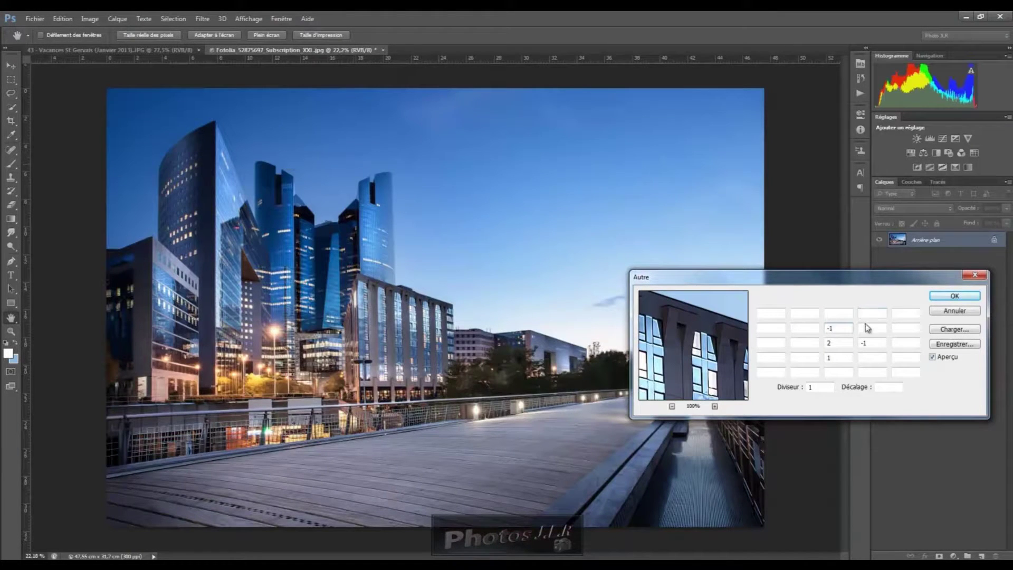
# Step: Test 2 and 1 in the kernel cell immediately left of the centre, and settle on -1
pyautogui.click(807, 344)
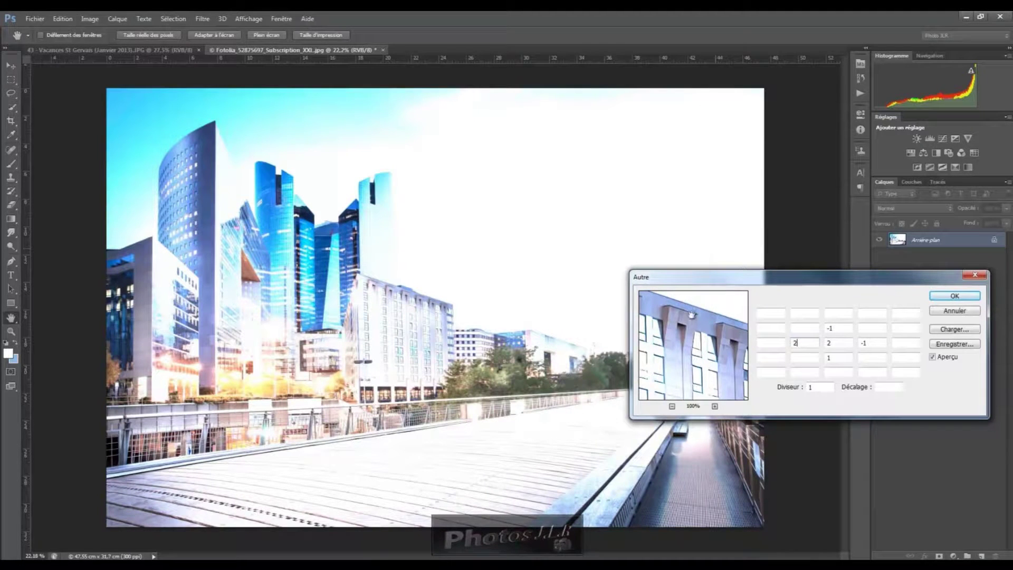
pyautogui.press('BackSpace')
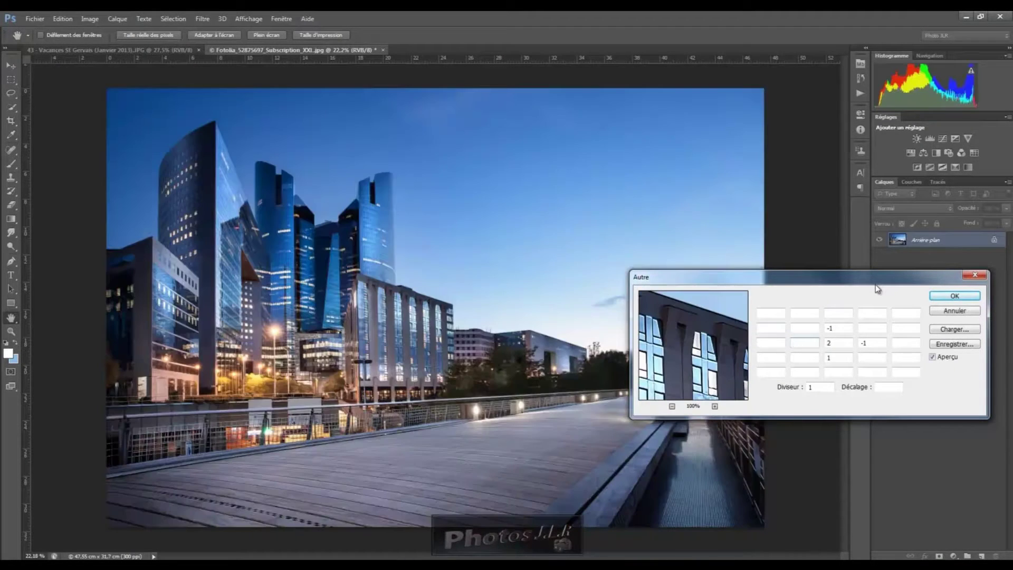
pyautogui.write('1')
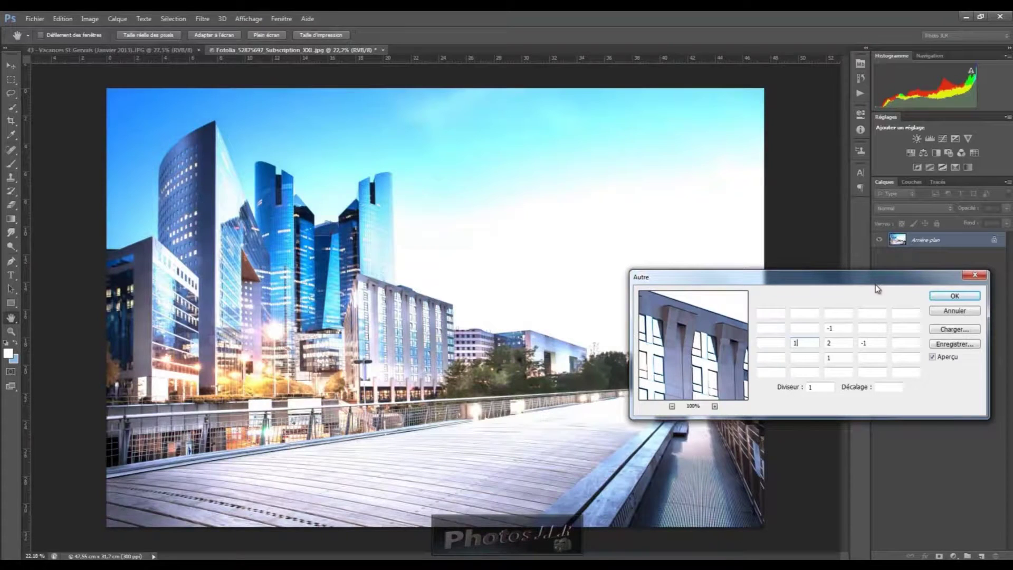
pyautogui.press('BackSpace')
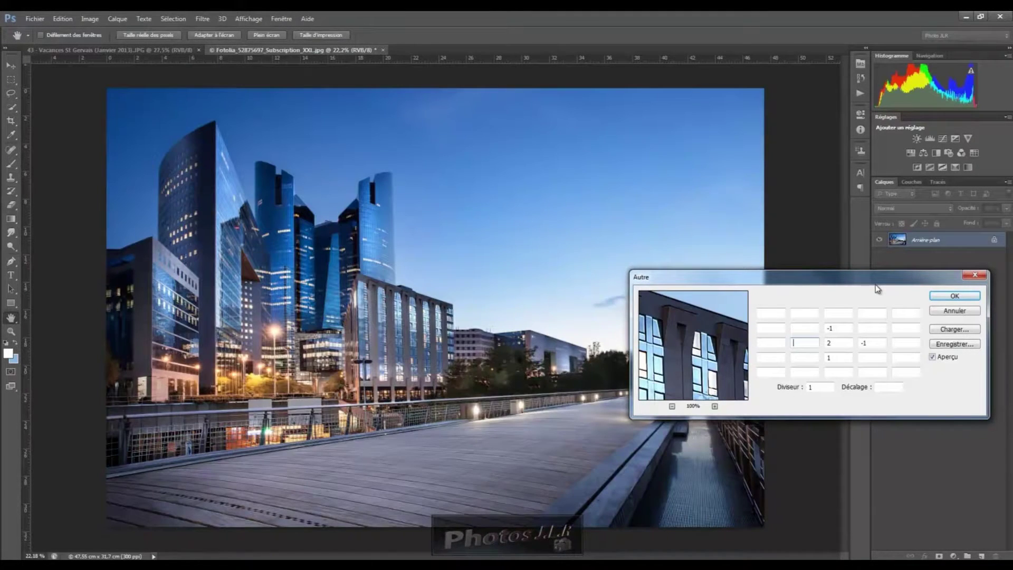
pyautogui.write('-1')
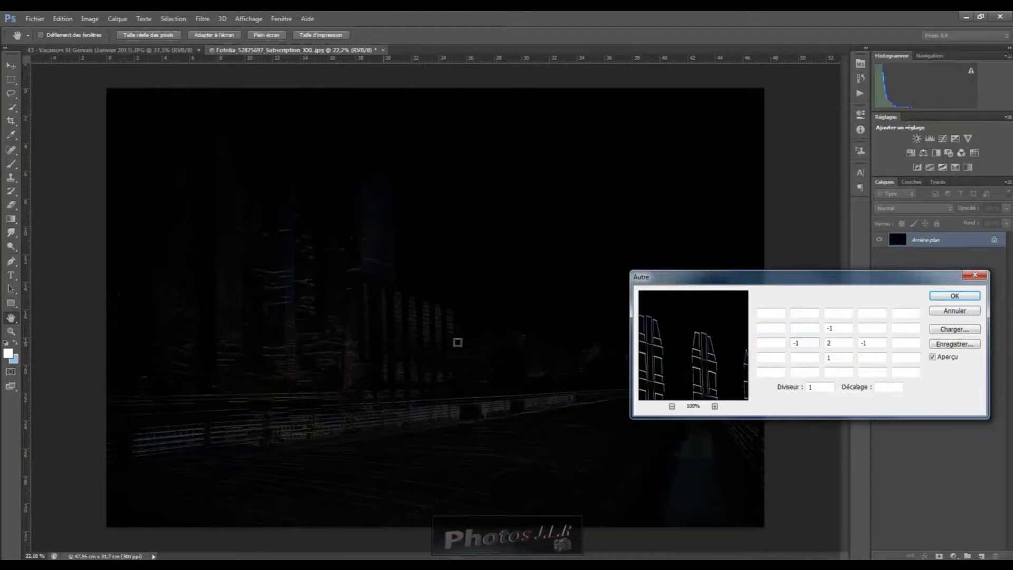
# Step: Set the kernel's centre cell to 3 and move the filter dialog over the middle of the photo
pyautogui.doubleClick(829, 343)
pyautogui.write('3')
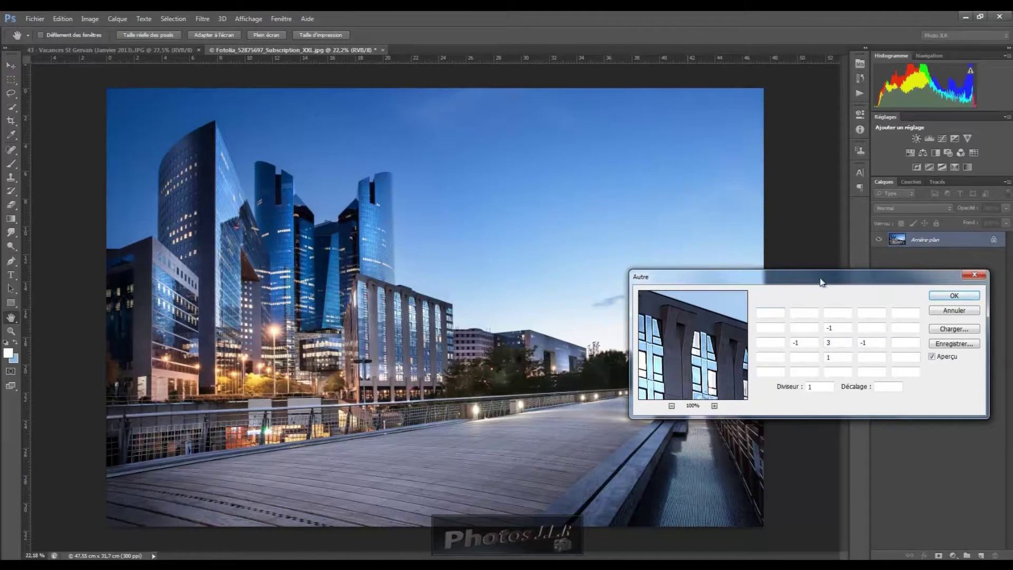
pyautogui.moveTo(829, 275); pyautogui.dragTo(457, 227)
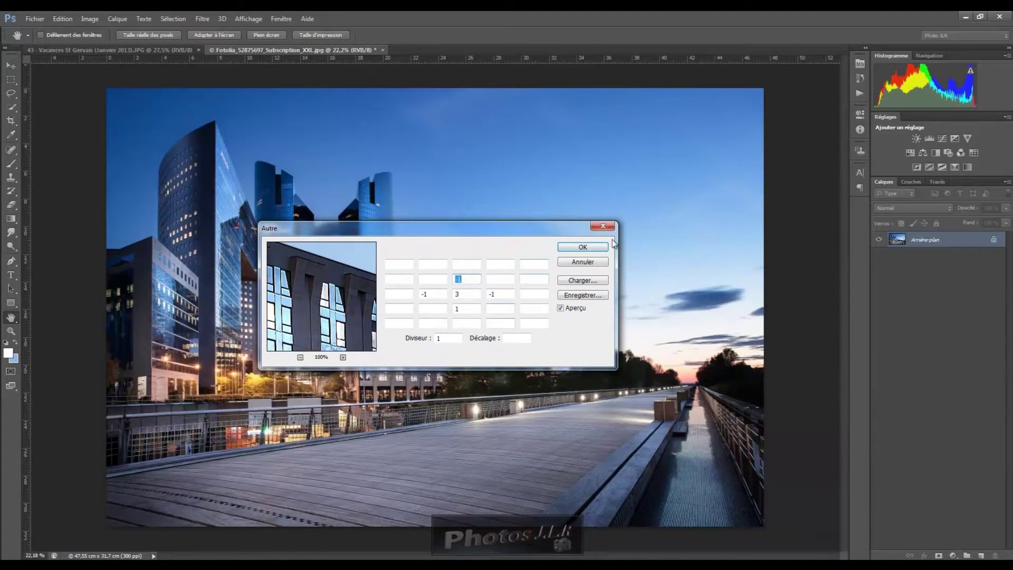
# Step: Save the kernel as a custom filter file named JLR and apply the filter to the city photo
pyautogui.click(583, 296)
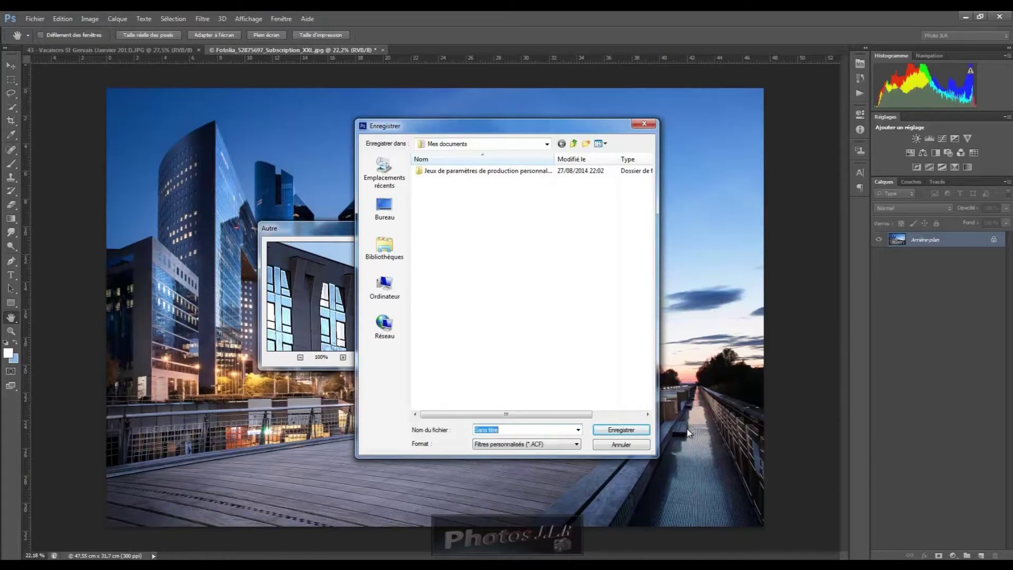
pyautogui.write('JLR')
pyautogui.click(623, 430)
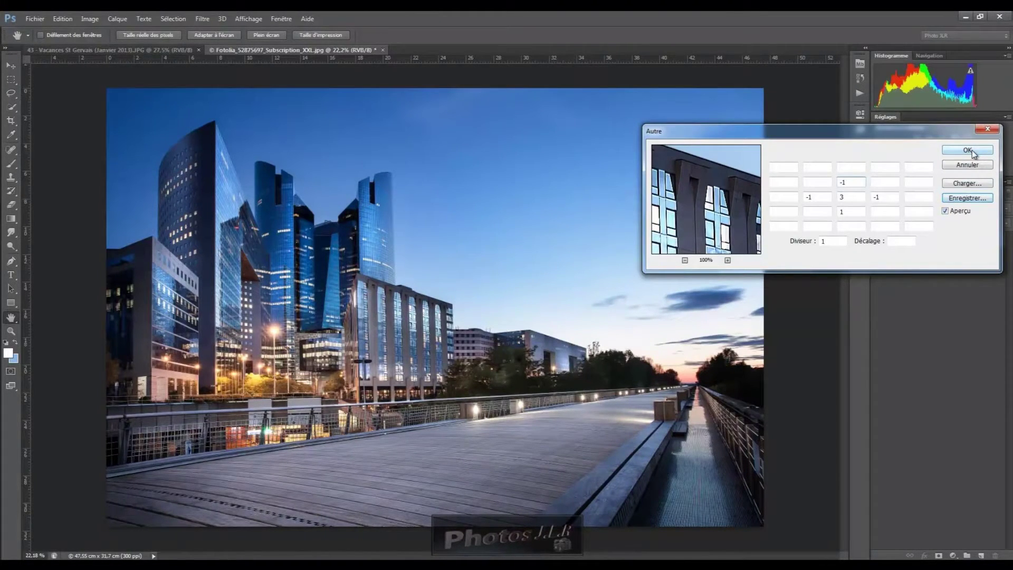
pyautogui.click(977, 151)
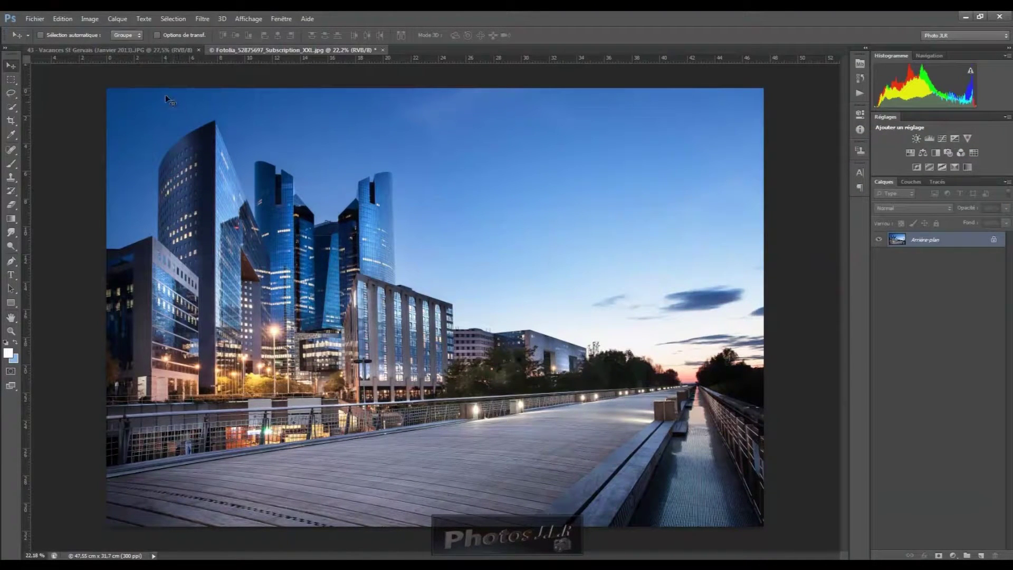
# Step: Load the saved JLR kernel into the custom filter (Autre) on the Vacances St Gervais night photo
pyautogui.click(79, 50)
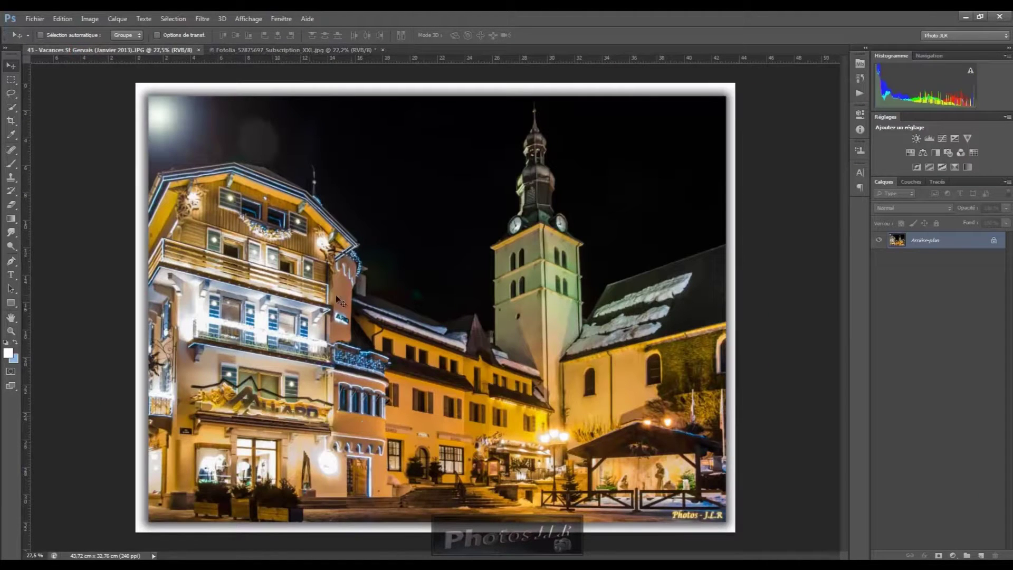
pyautogui.click(202, 19)
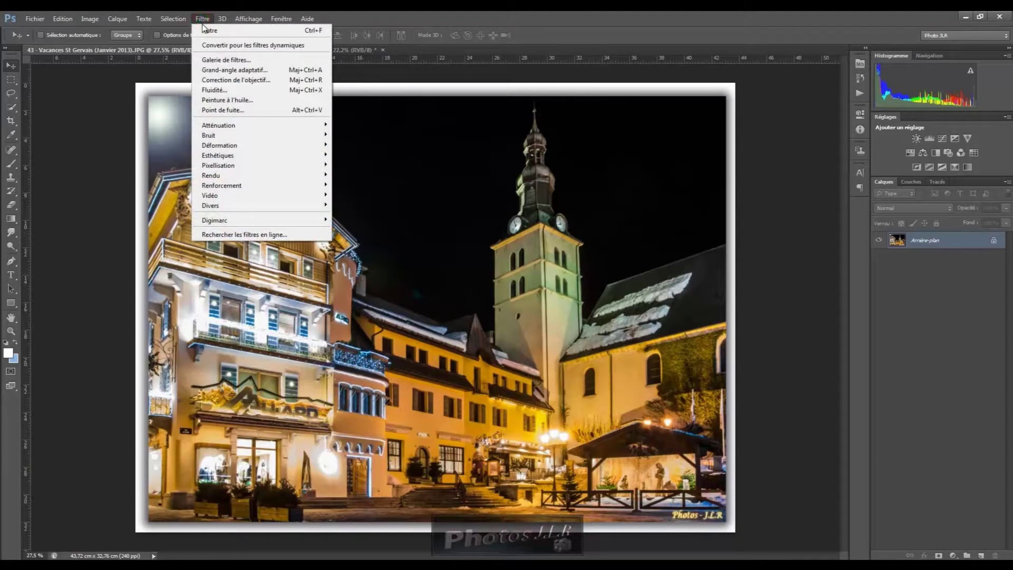
pyautogui.moveTo(235, 206)
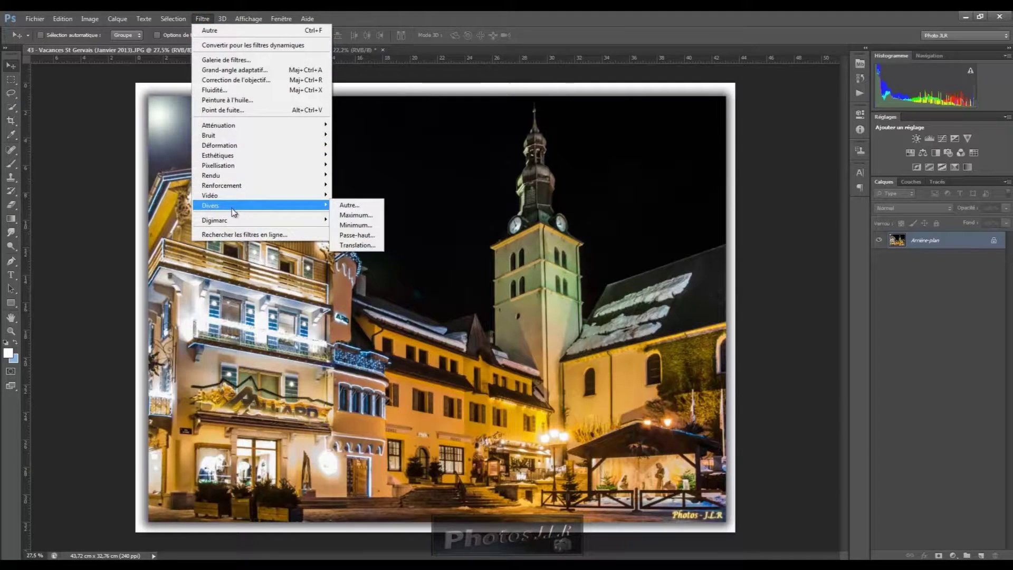
pyautogui.click(358, 206)
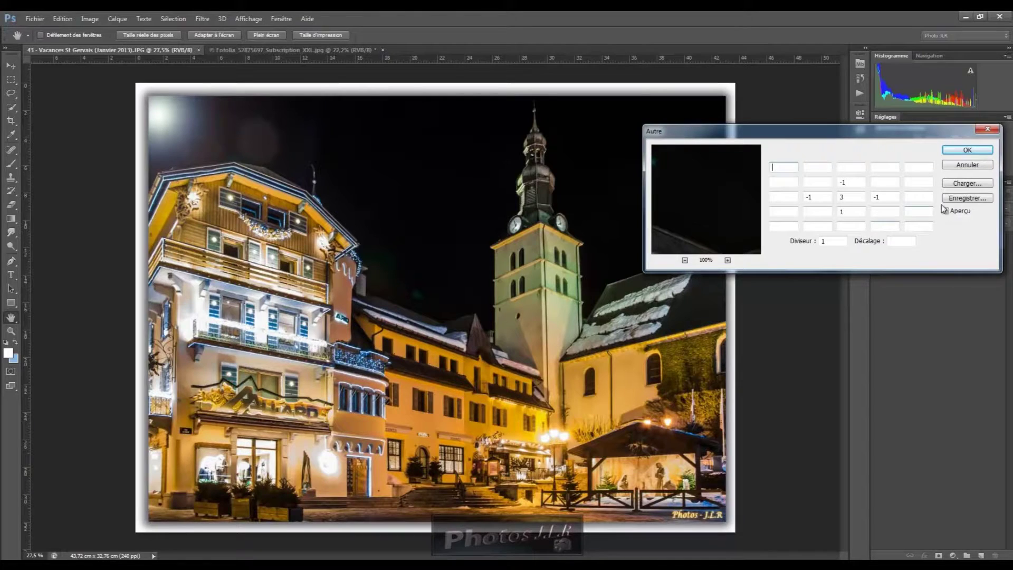
pyautogui.click(964, 184)
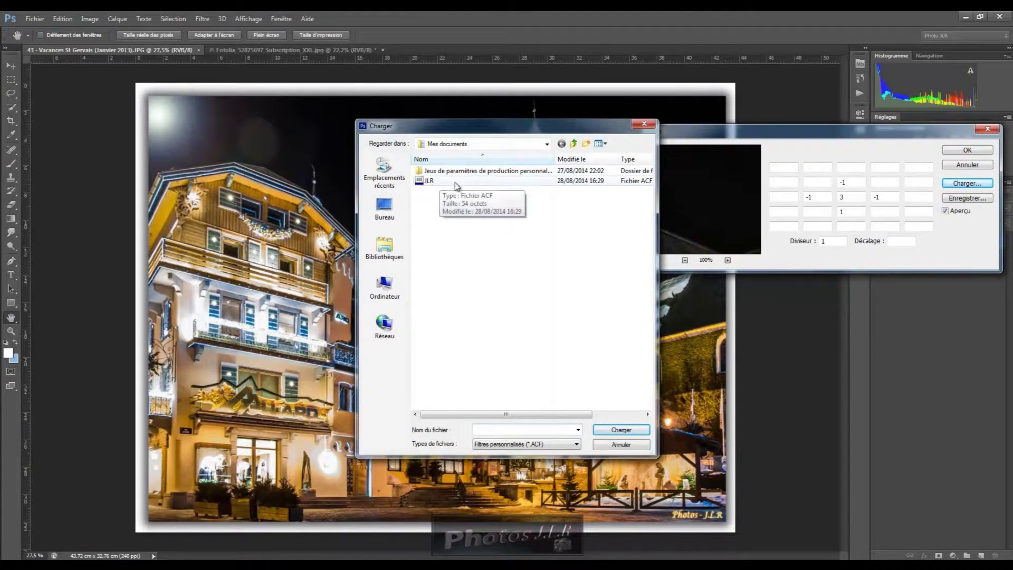
pyautogui.click(423, 182)
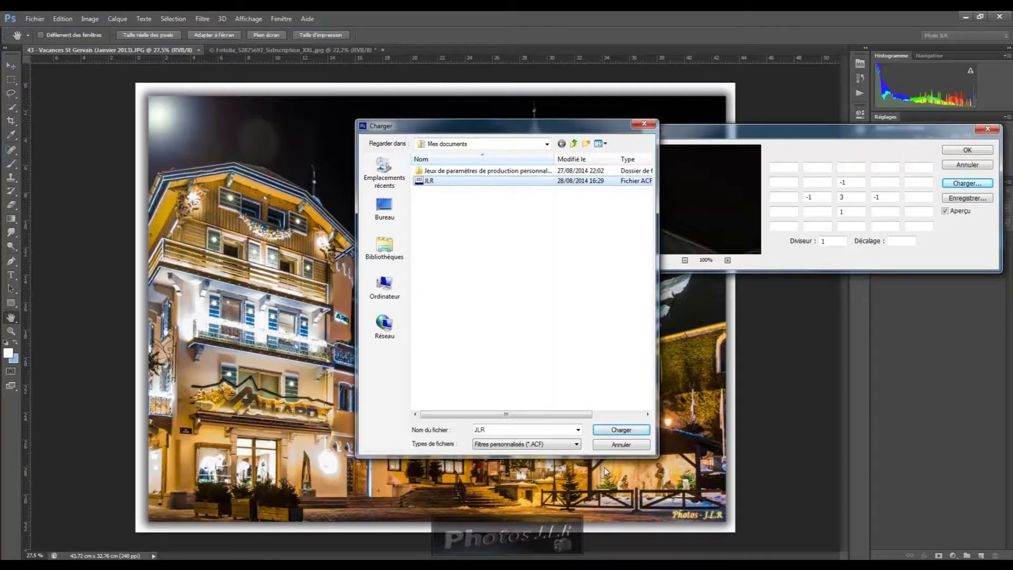
pyautogui.click(622, 431)
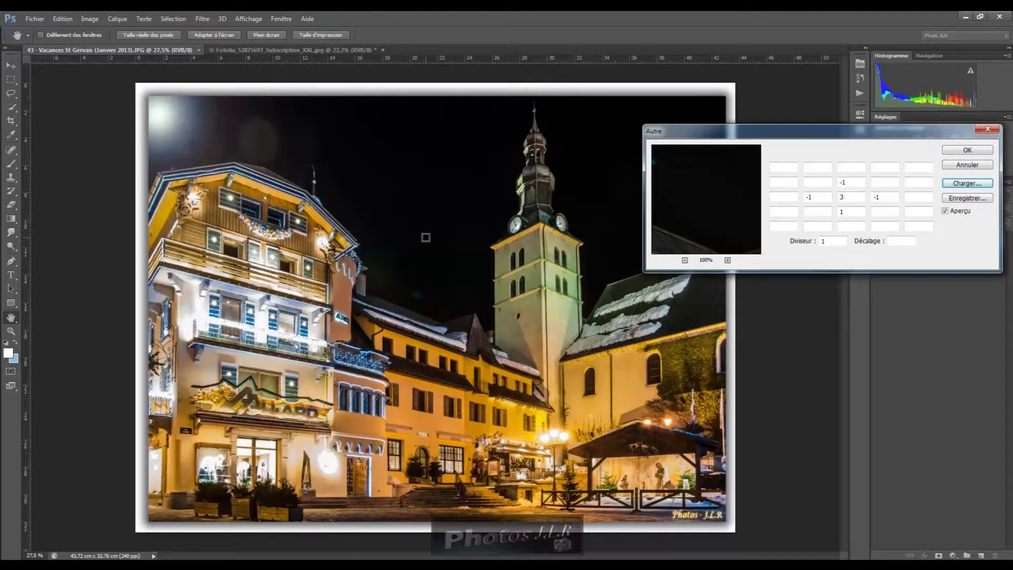
pyautogui.moveTo(871, 137); pyautogui.dragTo(669, 161)
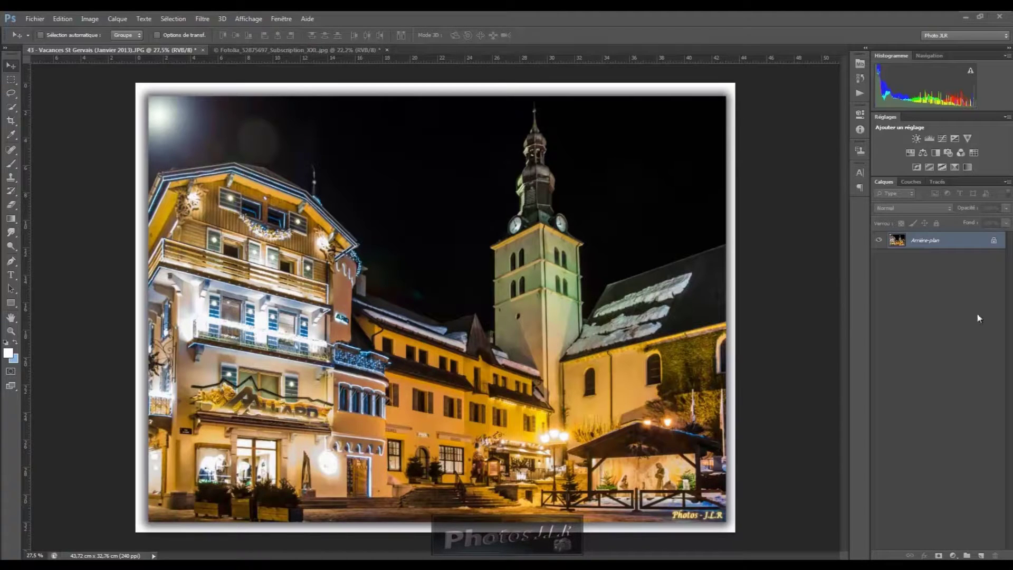
# Step: Duplicate the background layer of the night photo and open the Maximum filter for the copy
pyautogui.click(963, 242)
pyautogui.moveTo(965, 255); pyautogui.dragTo(982, 556)
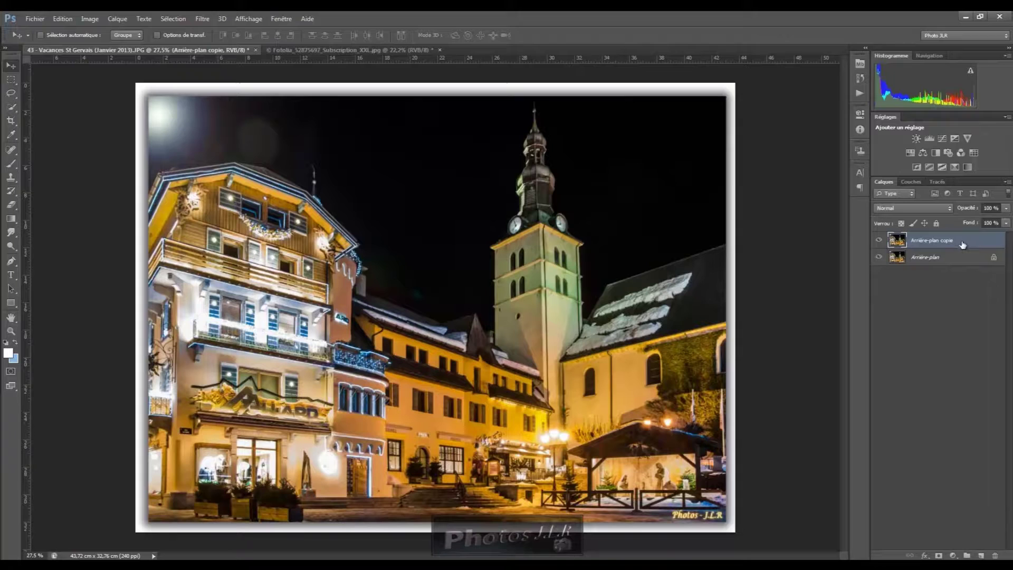
pyautogui.click(206, 18)
pyautogui.moveTo(234, 206)
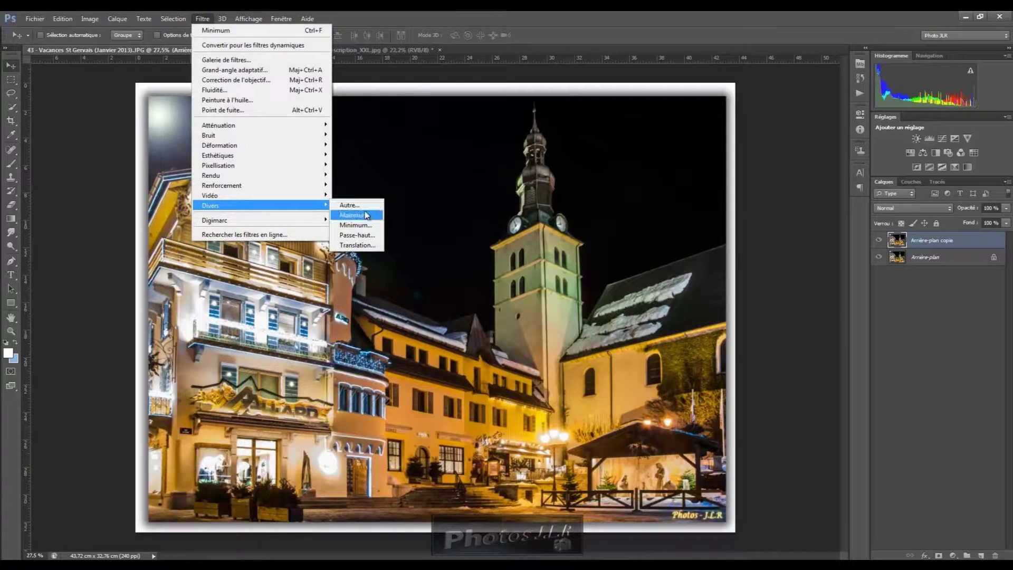
pyautogui.click(357, 216)
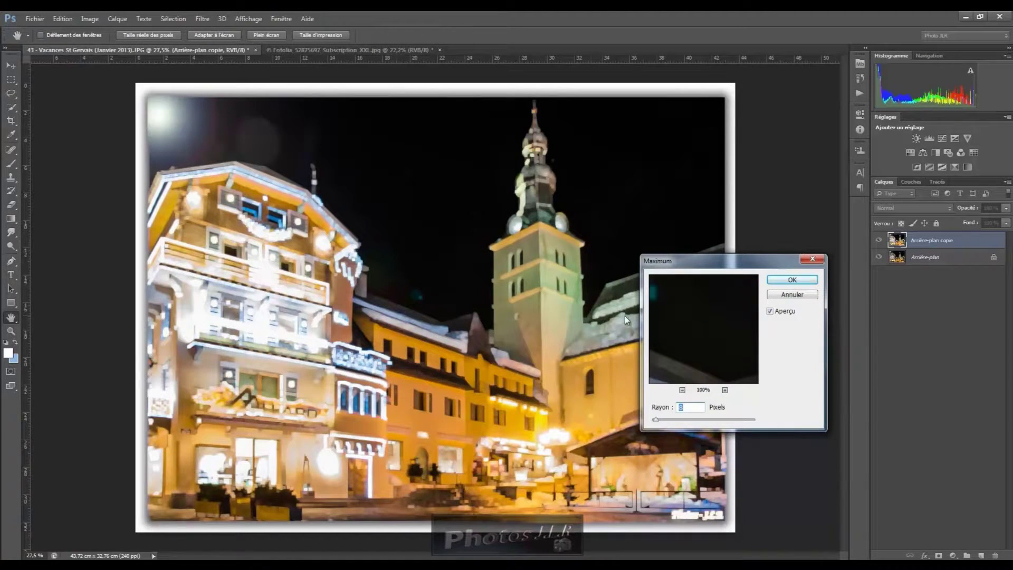
# Step: Compare the Maximum preview with the original, test a radius of 1 pixel, and apply the filter at 7 pixels
pyautogui.click(770, 312)
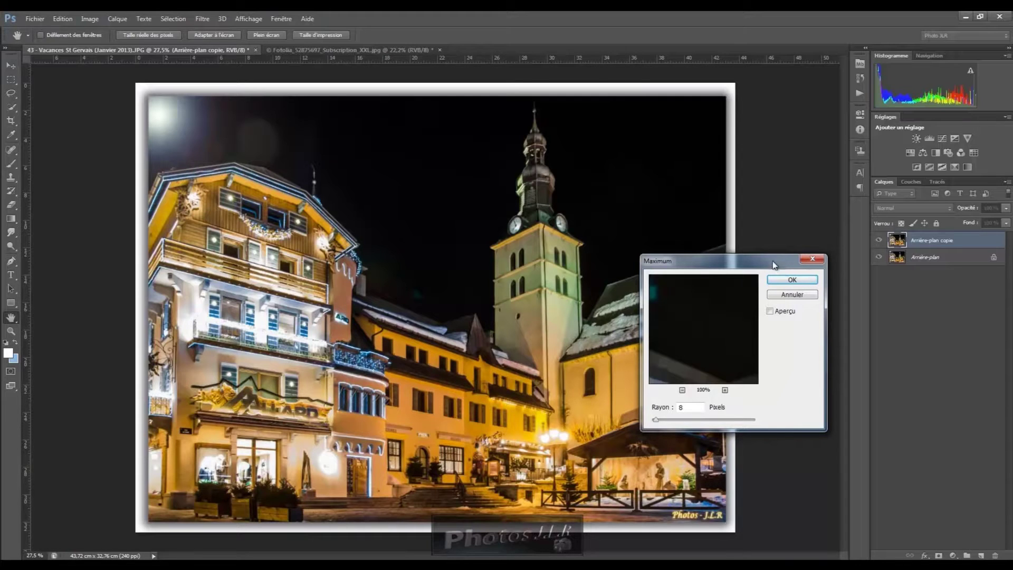
pyautogui.click(770, 311)
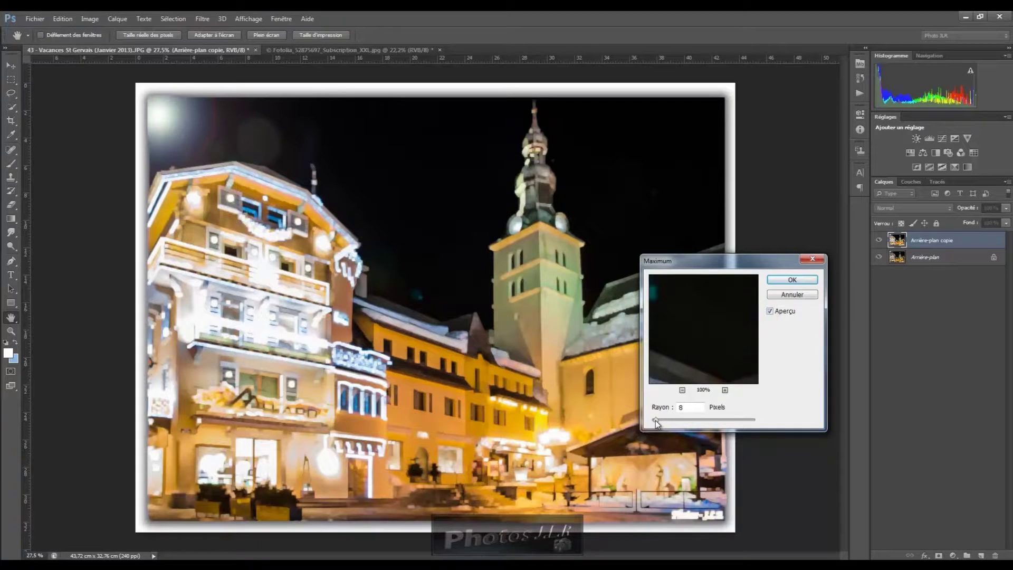
pyautogui.moveTo(656, 420); pyautogui.dragTo(640, 420)
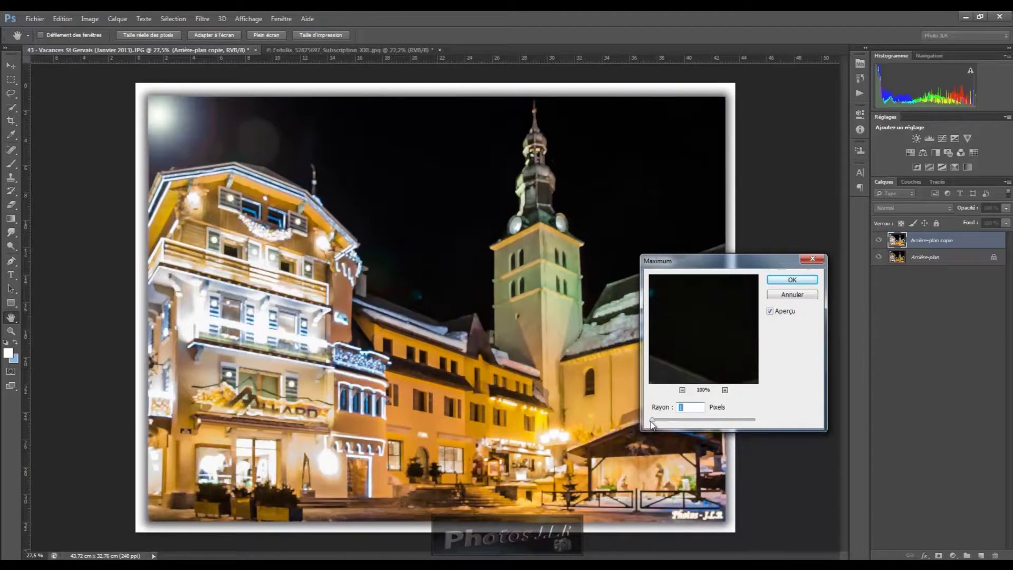
pyautogui.click(770, 311)
pyautogui.click(771, 311)
pyautogui.moveTo(652, 420); pyautogui.dragTo(656, 424)
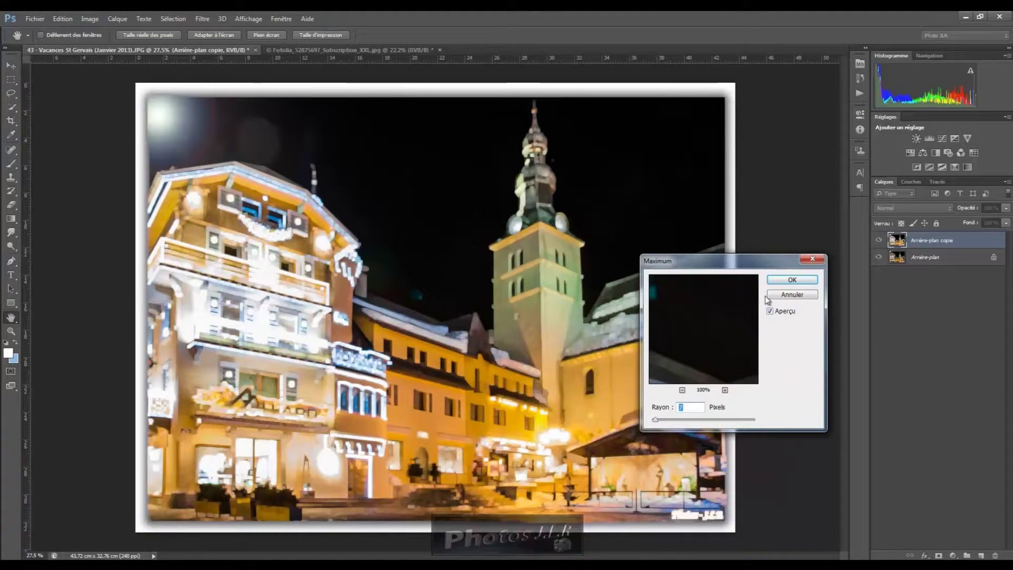
pyautogui.click(802, 279)
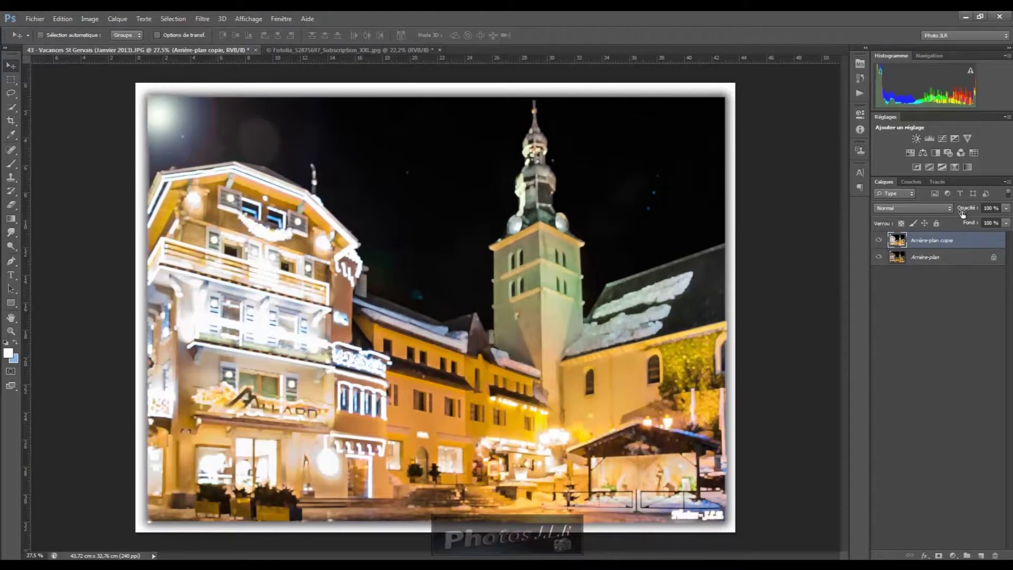
# Step: Set the layer copy's blend mode to Lumière tamisée and toggle its visibility to compare with the original
pyautogui.click(948, 209)
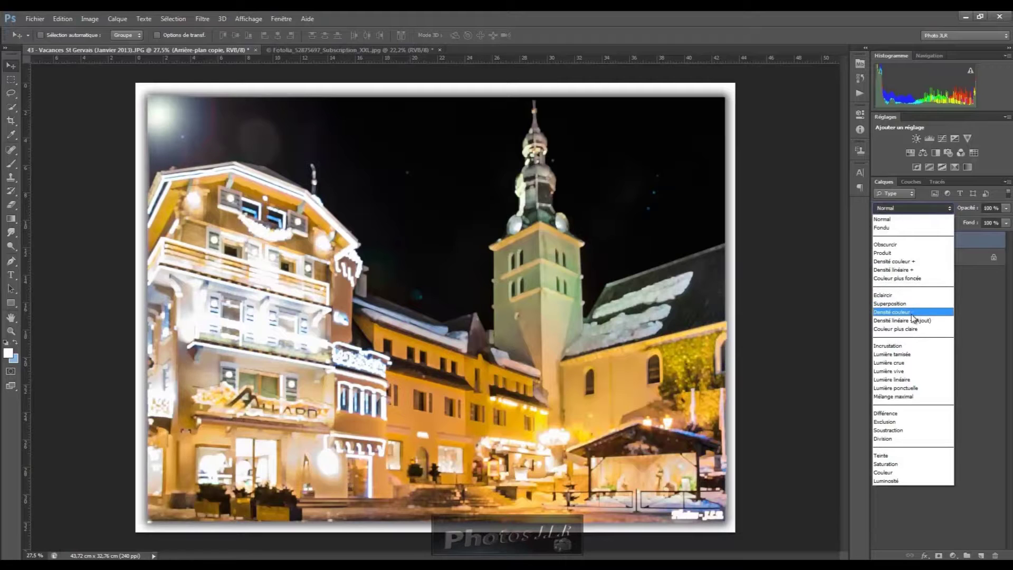
pyautogui.click(886, 355)
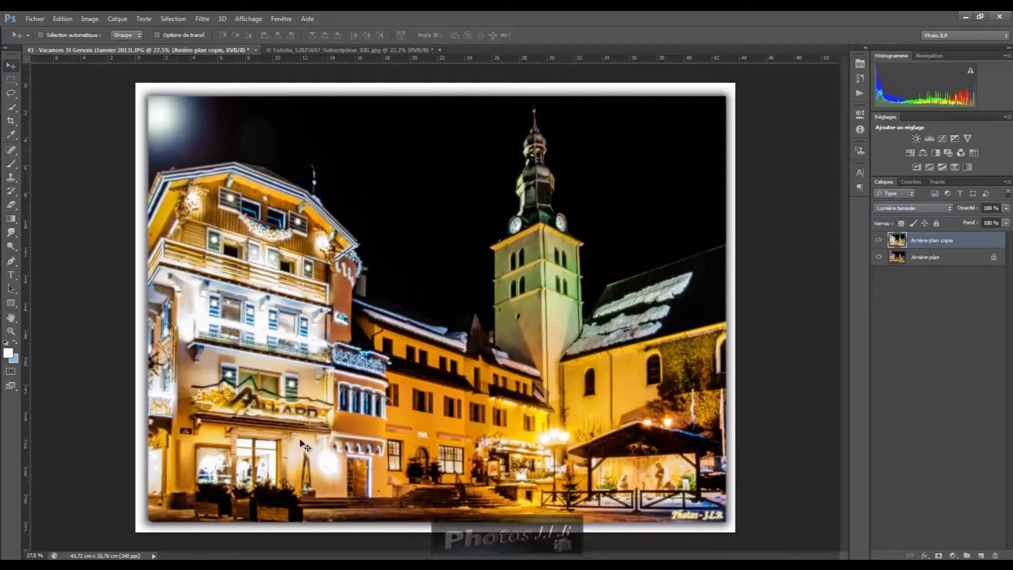
pyautogui.click(879, 241)
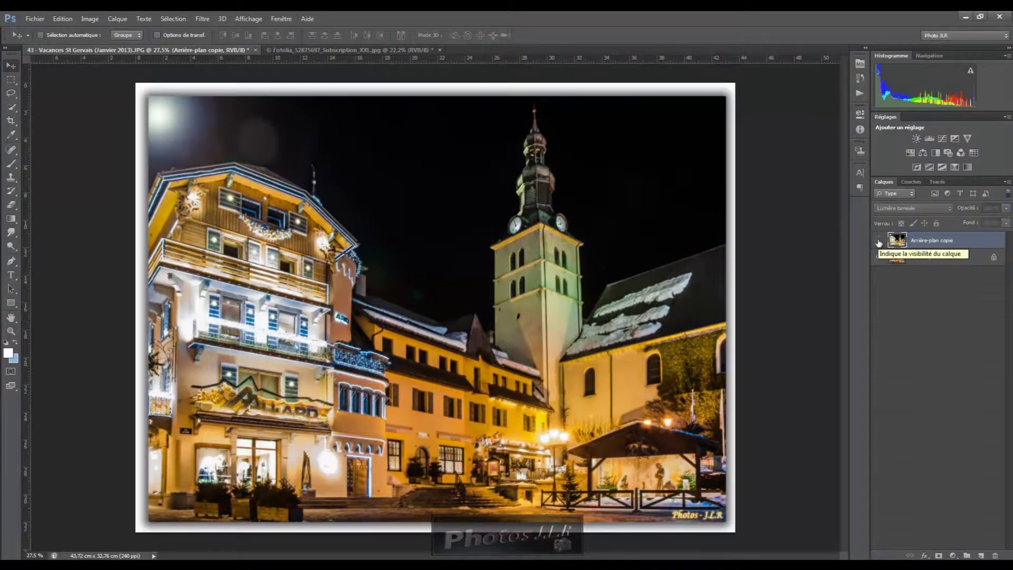
pyautogui.click(879, 241)
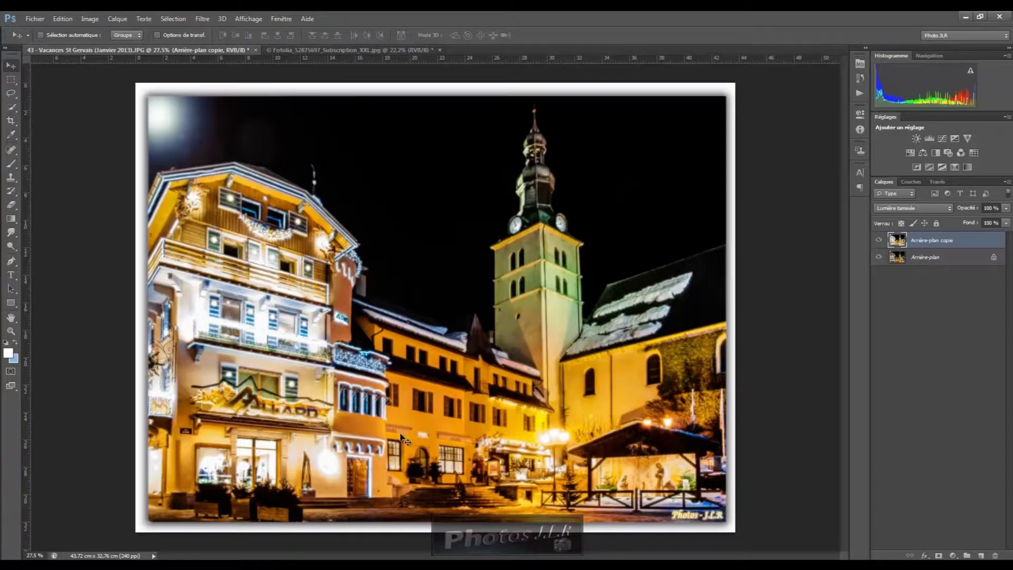
# Step: Delete the Maximum-filtered layer copy and make a fresh duplicate of the background layer
pyautogui.moveTo(971, 247); pyautogui.dragTo(998, 558)
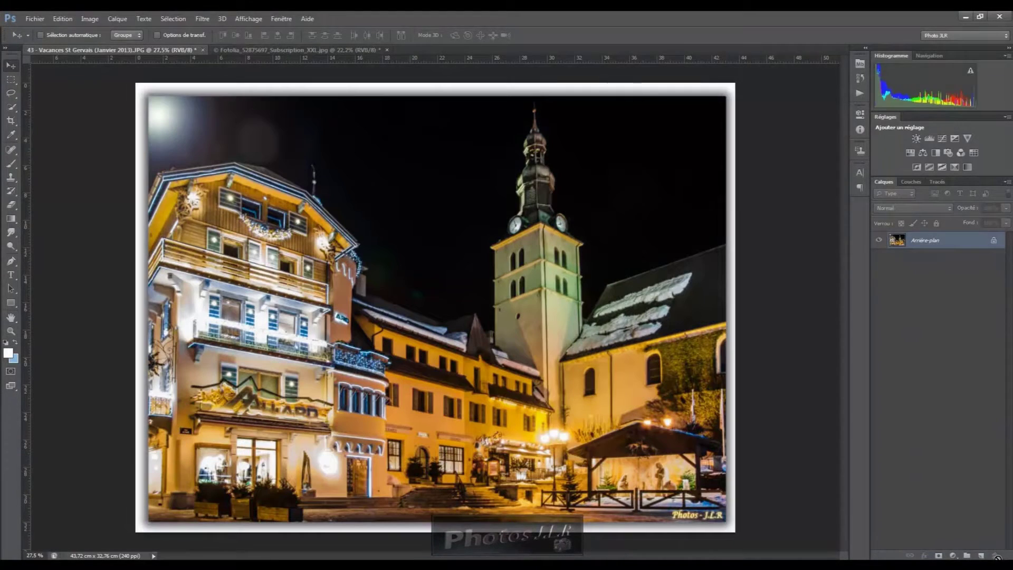
pyautogui.moveTo(960, 244); pyautogui.dragTo(981, 556)
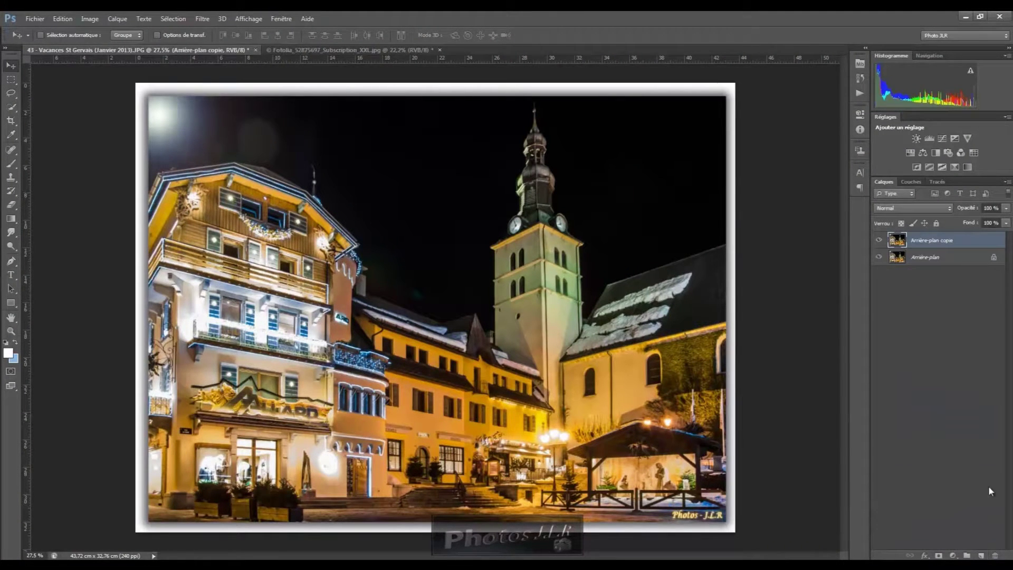
# Step: Try a 1 pixel radius for the Minimum filter on the new layer copy, raise it slightly, and apply the filter
pyautogui.click(204, 19)
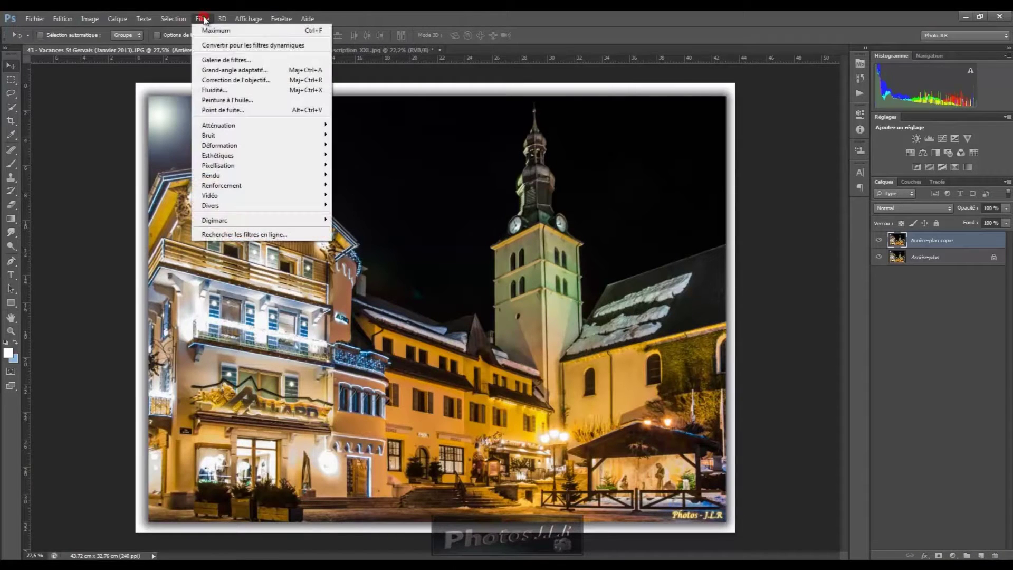
pyautogui.moveTo(226, 211)
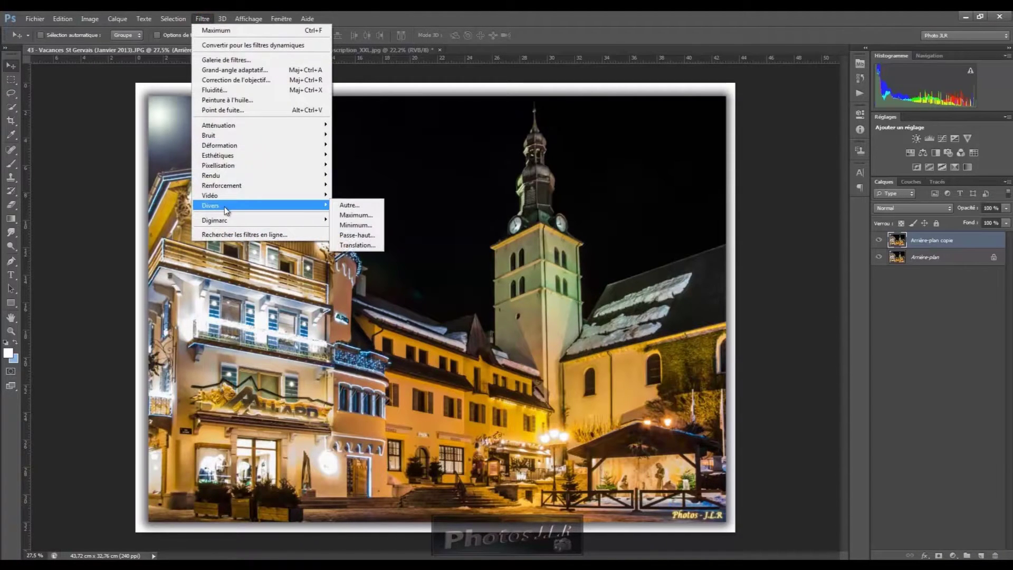
pyautogui.click(356, 226)
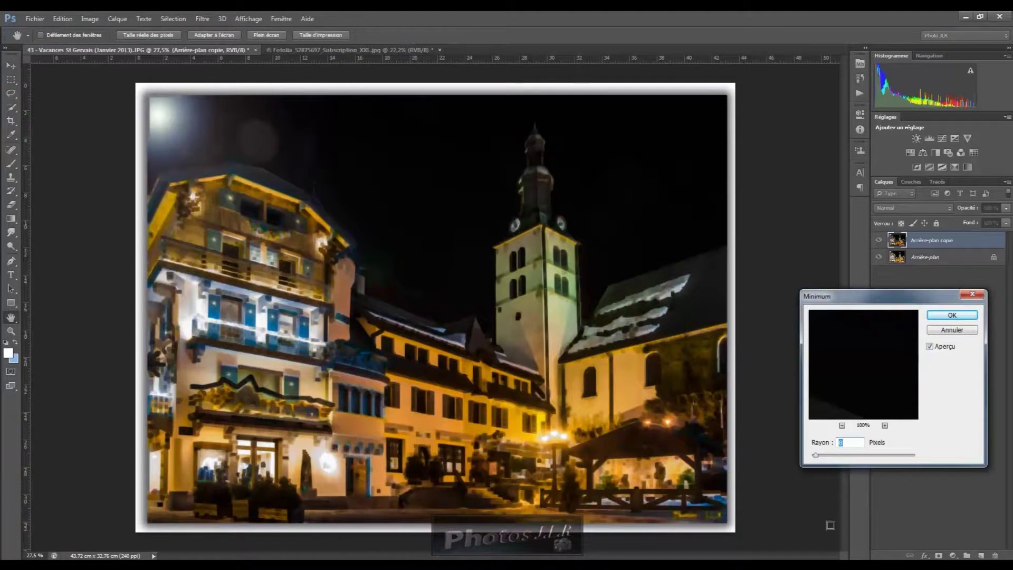
pyautogui.moveTo(816, 455); pyautogui.dragTo(806, 452)
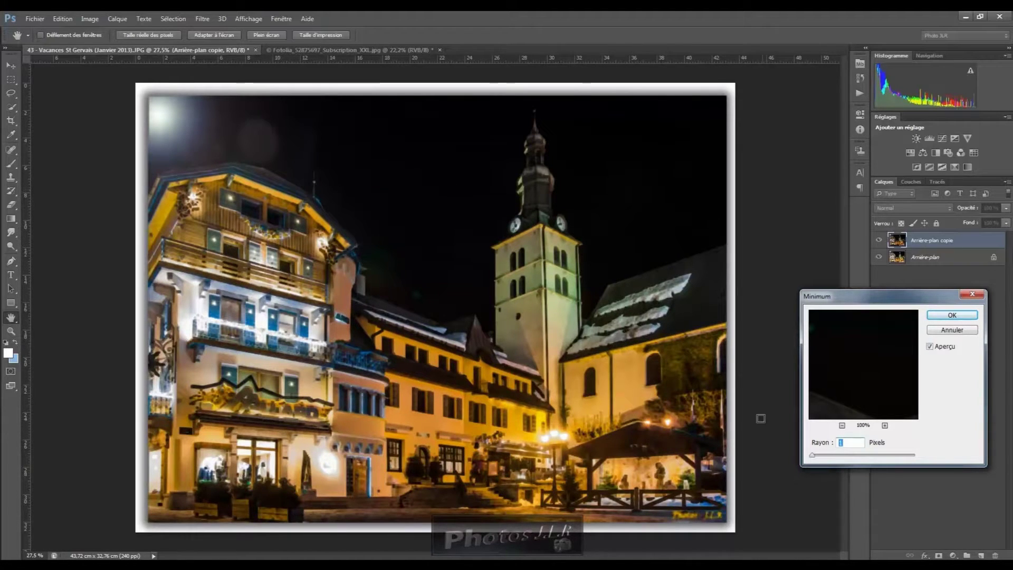
pyautogui.click(816, 455)
pyautogui.click(816, 455)
pyautogui.moveTo(816, 455); pyautogui.dragTo(813, 455)
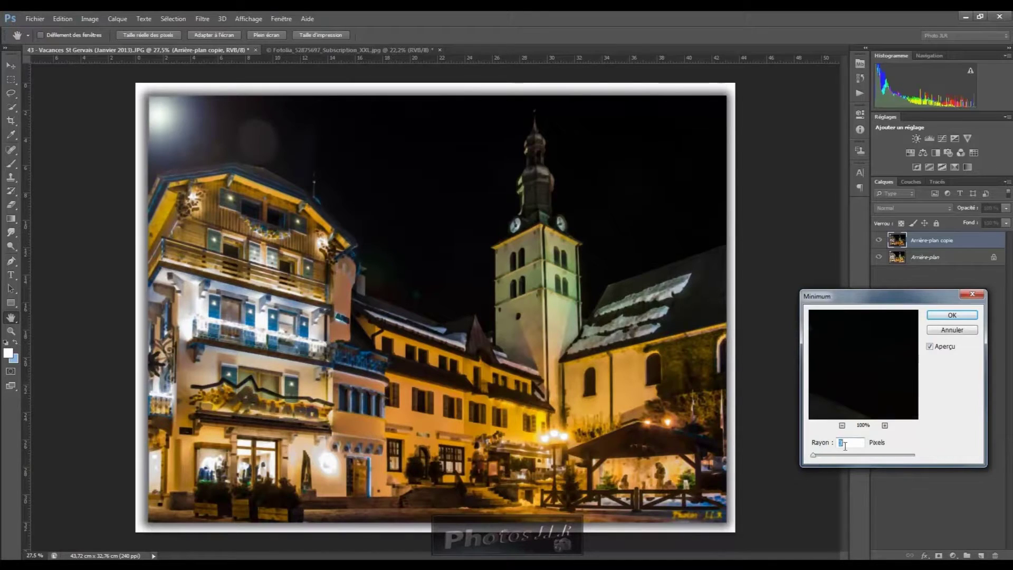
pyautogui.click(961, 316)
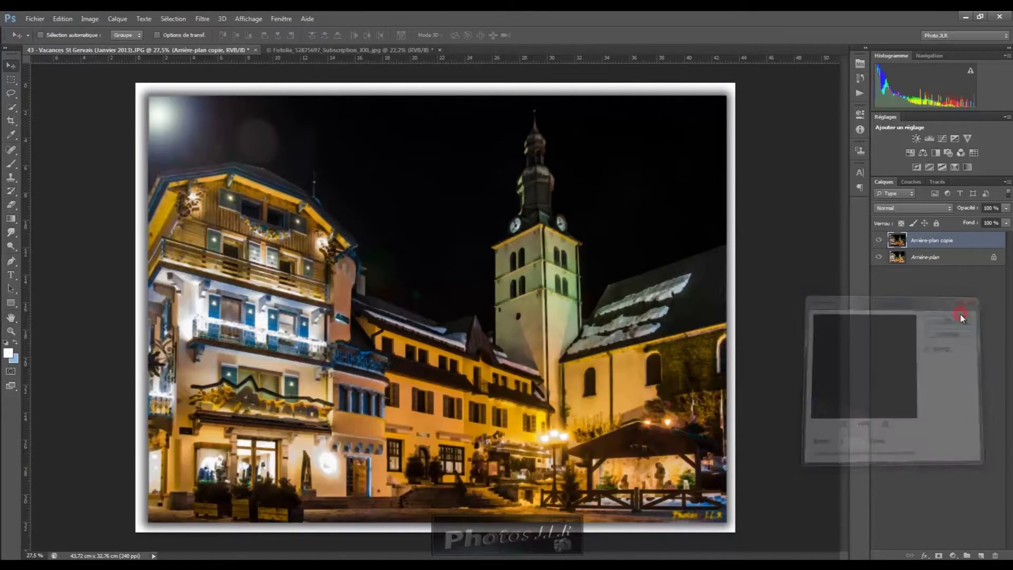
# Step: Test the Lumière tamisée blend mode on the Minimum-filtered layer copy, and settle on Lumière crue
pyautogui.click(951, 210)
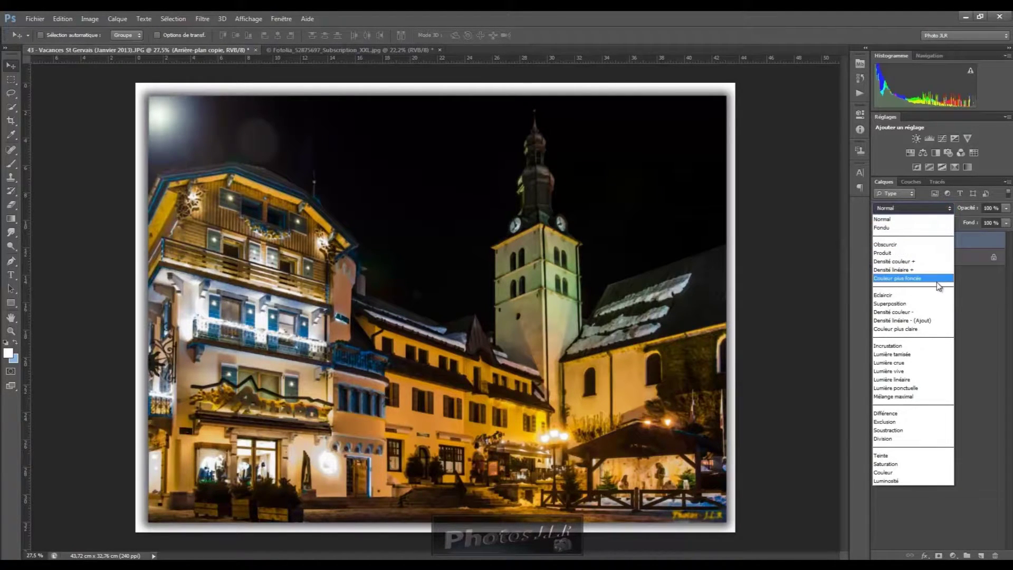
pyautogui.click(904, 354)
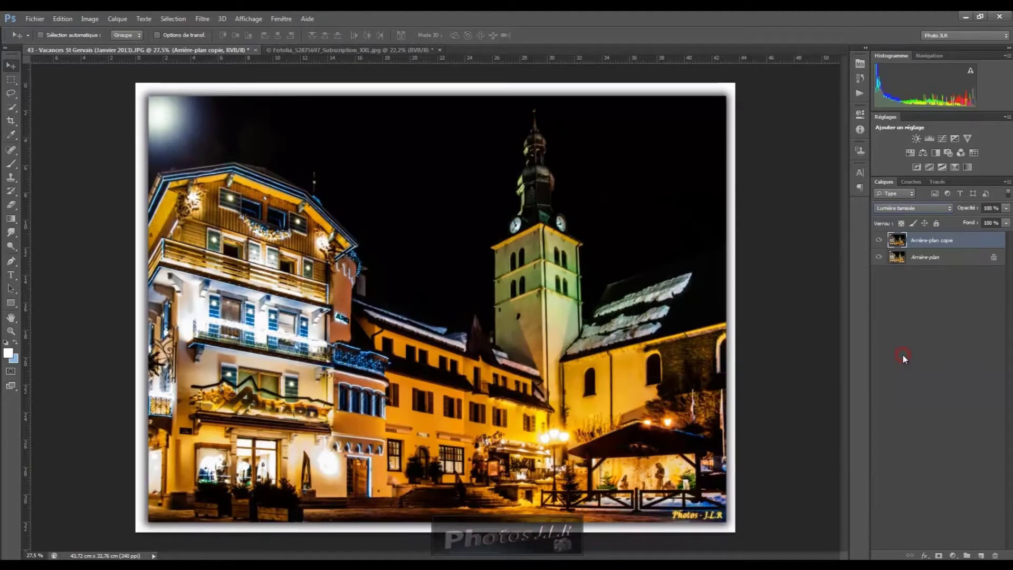
pyautogui.click(950, 209)
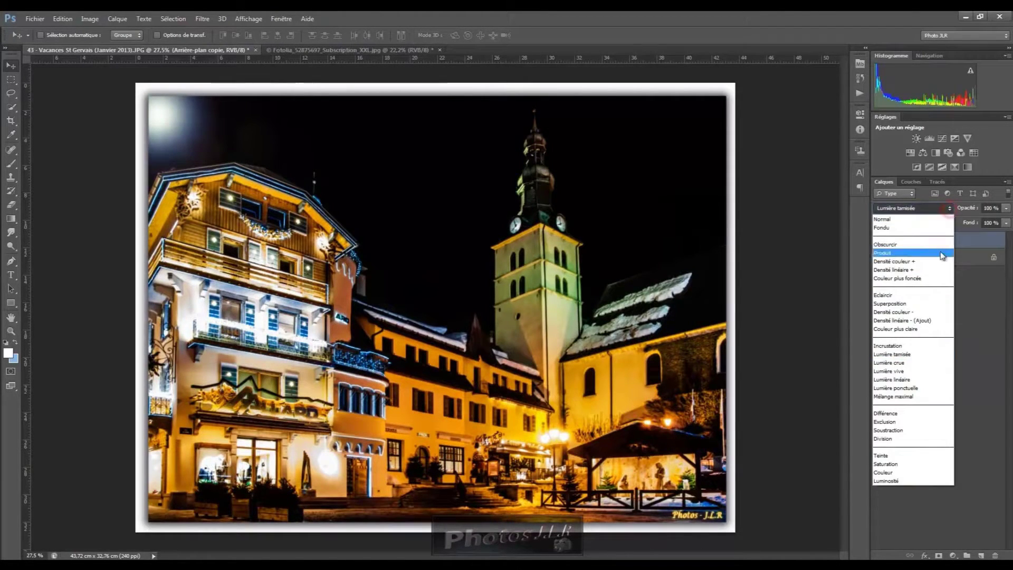
pyautogui.click(897, 363)
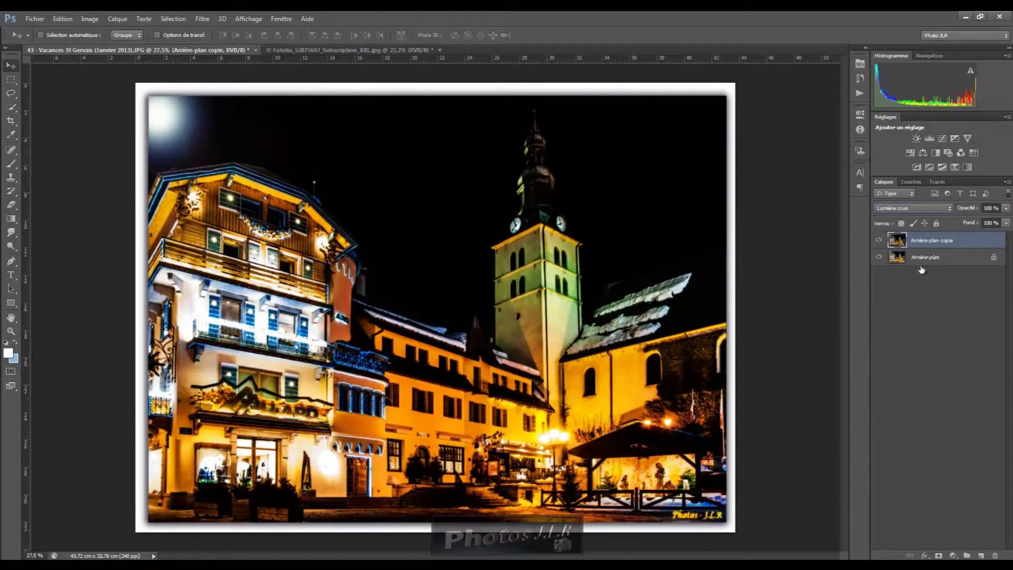
# Step: Switch the Minimum-filtered layer copy to the Lumière tamisée blend mode and toggle its visibility to compare with the original
pyautogui.click(950, 208)
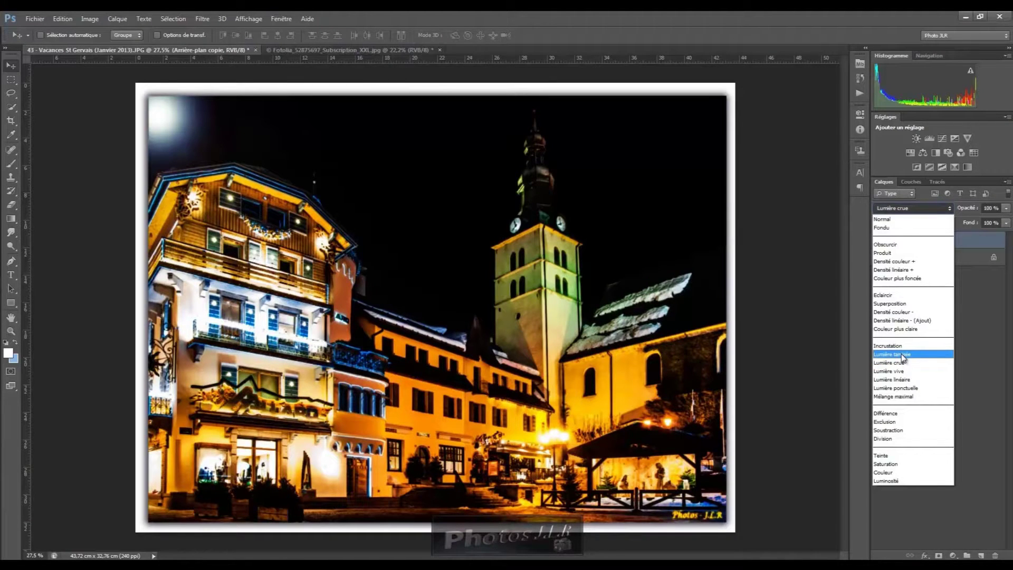
pyautogui.click(901, 354)
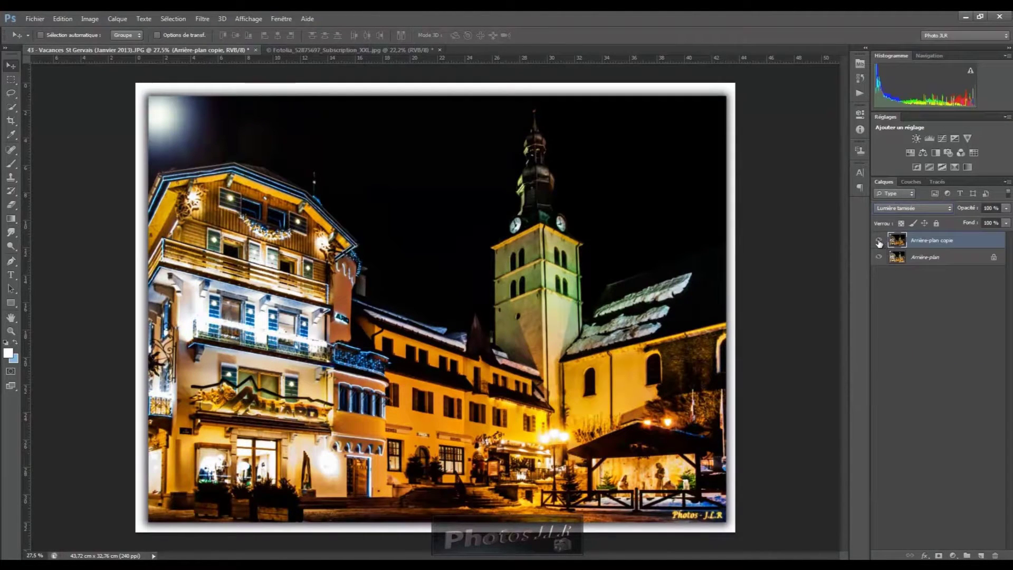
pyautogui.click(879, 241)
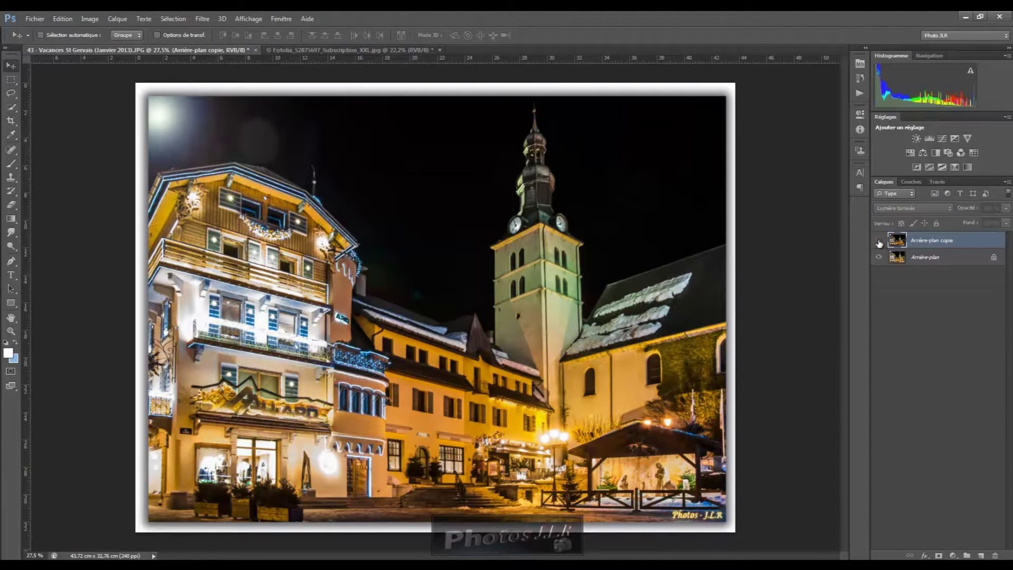
pyautogui.click(878, 241)
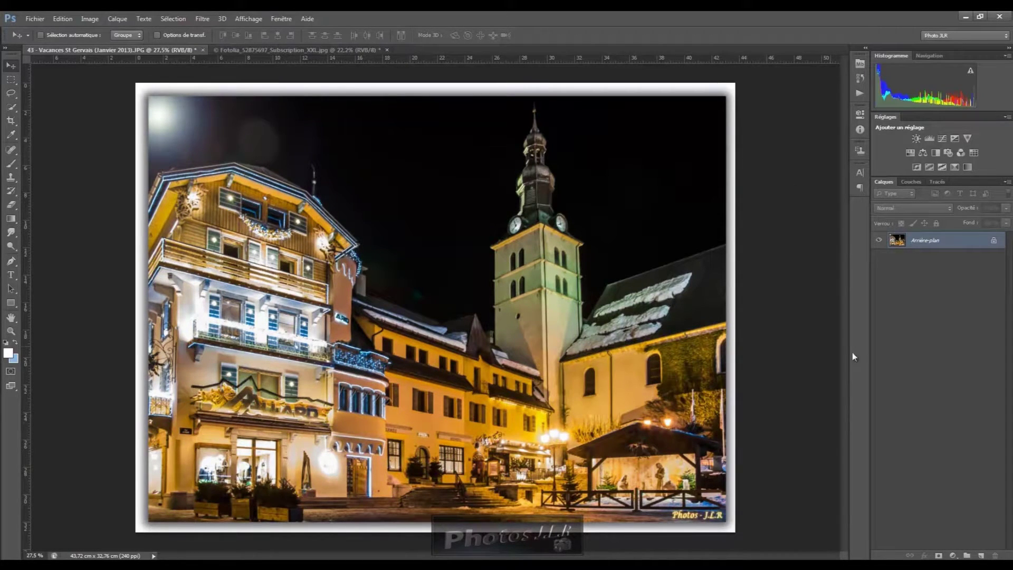
# Step: Duplicate the background layer and apply the Passe-haut filter to the copy, trying several radii and settling slightly above 10 pixels
pyautogui.click(978, 243)
pyautogui.moveTo(978, 244); pyautogui.dragTo(981, 556)
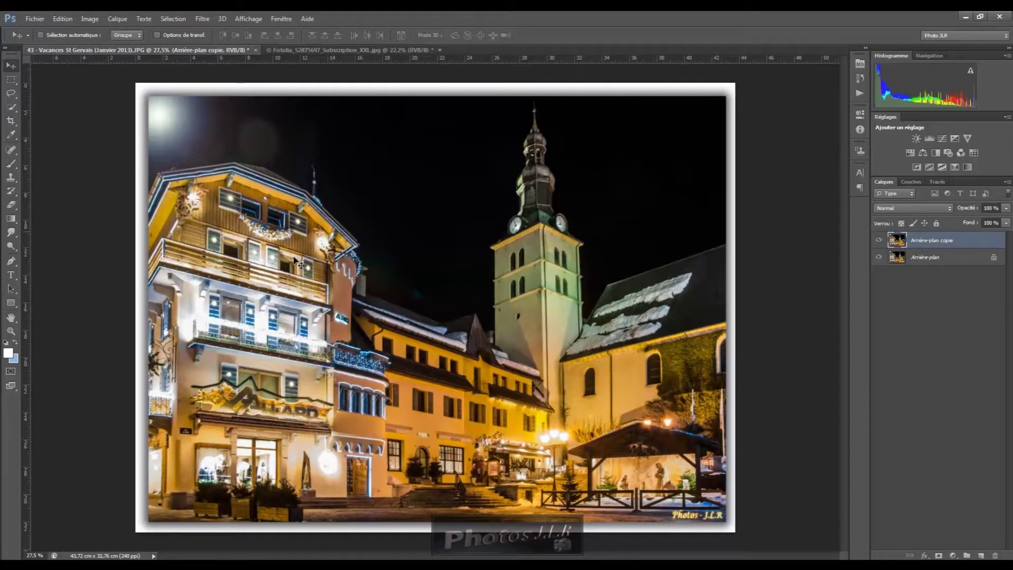
pyautogui.click(201, 18)
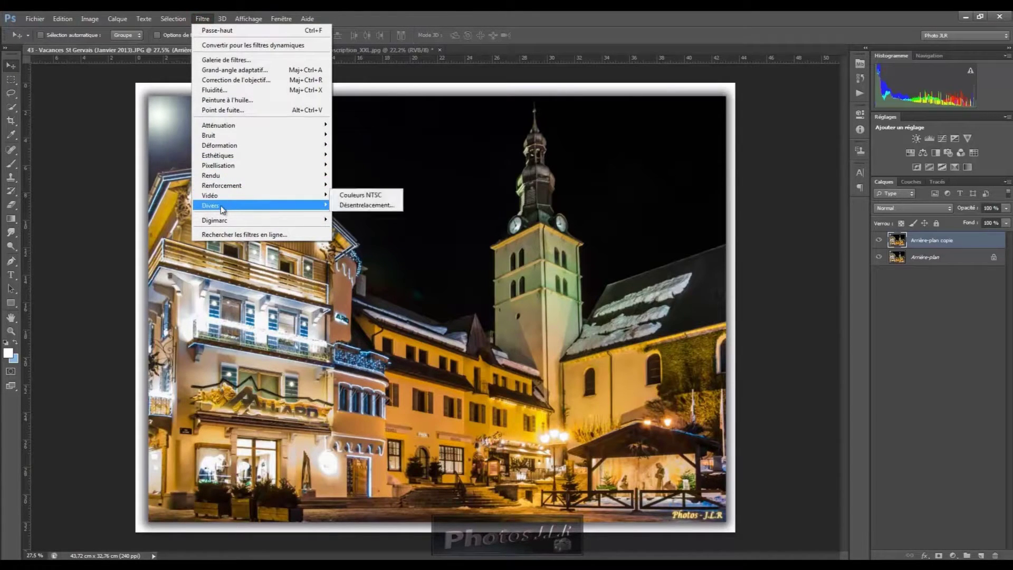
pyautogui.moveTo(221, 207)
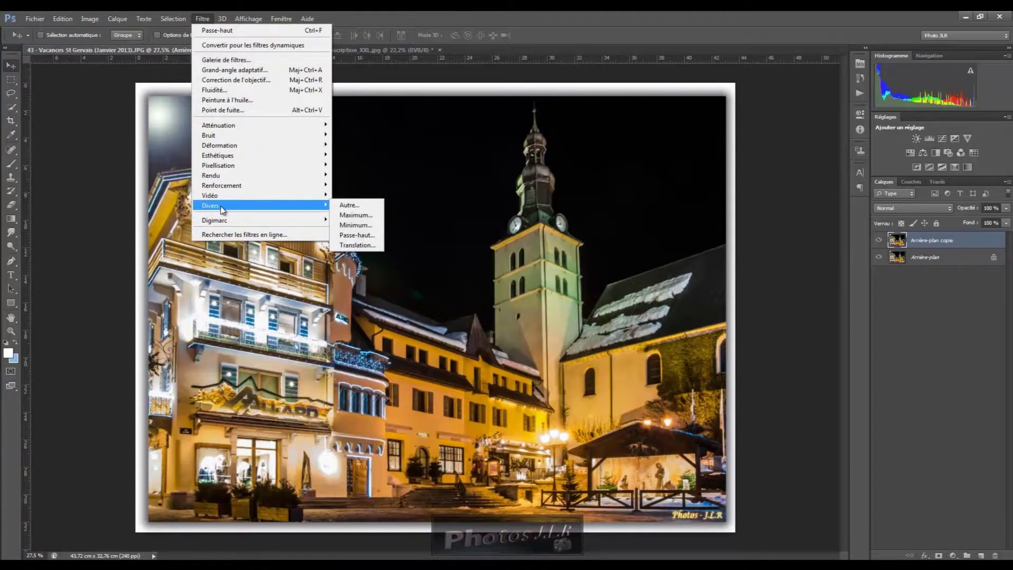
pyautogui.click(353, 235)
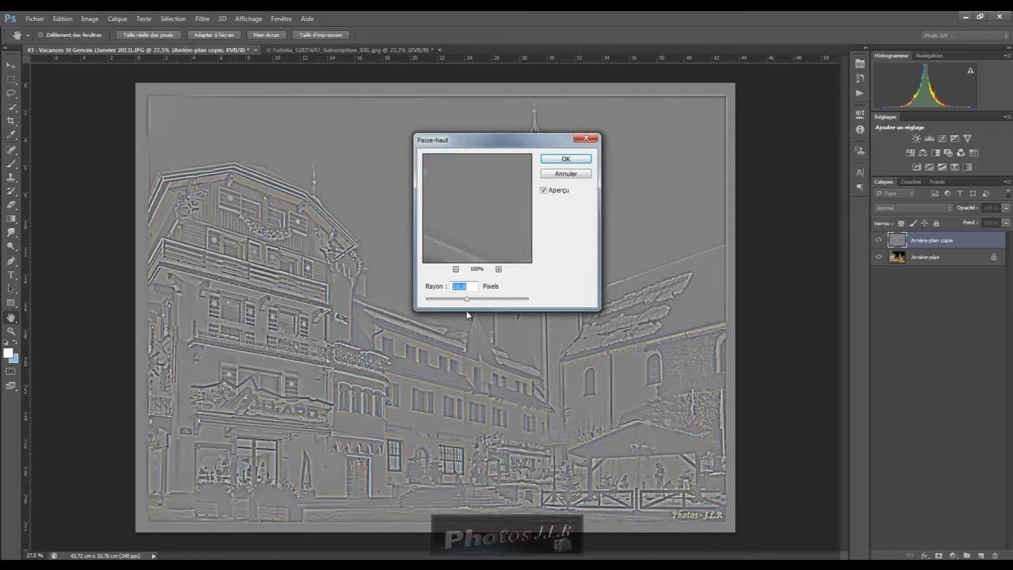
pyautogui.moveTo(468, 299); pyautogui.dragTo(446, 304)
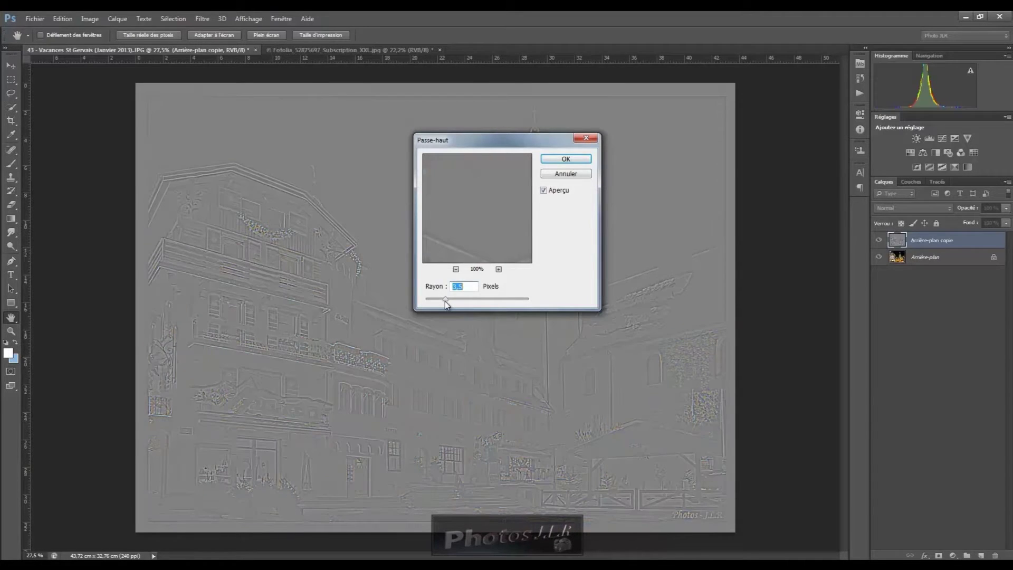
pyautogui.moveTo(452, 300); pyautogui.dragTo(467, 300)
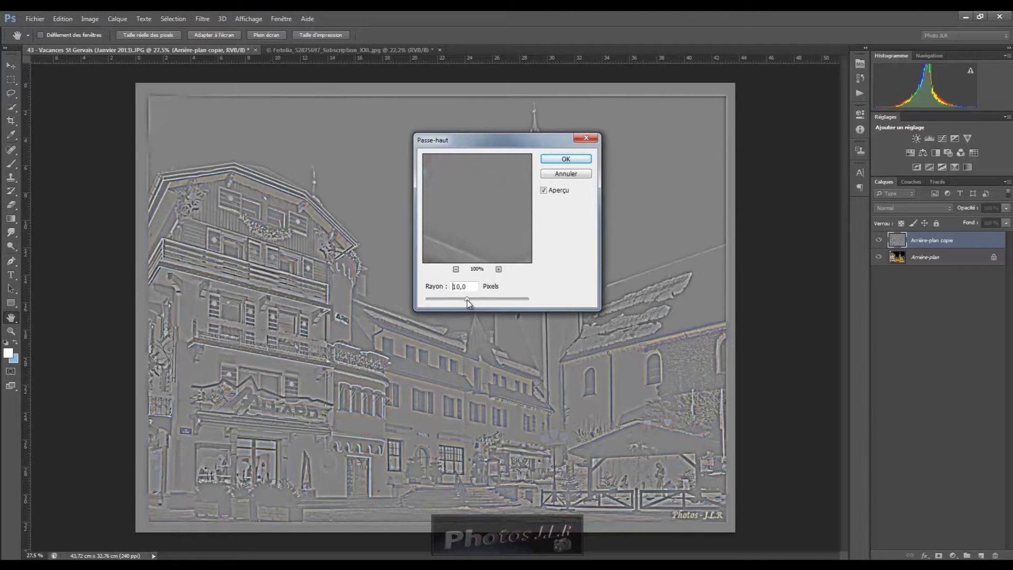
pyautogui.moveTo(468, 300); pyautogui.dragTo(468, 300)
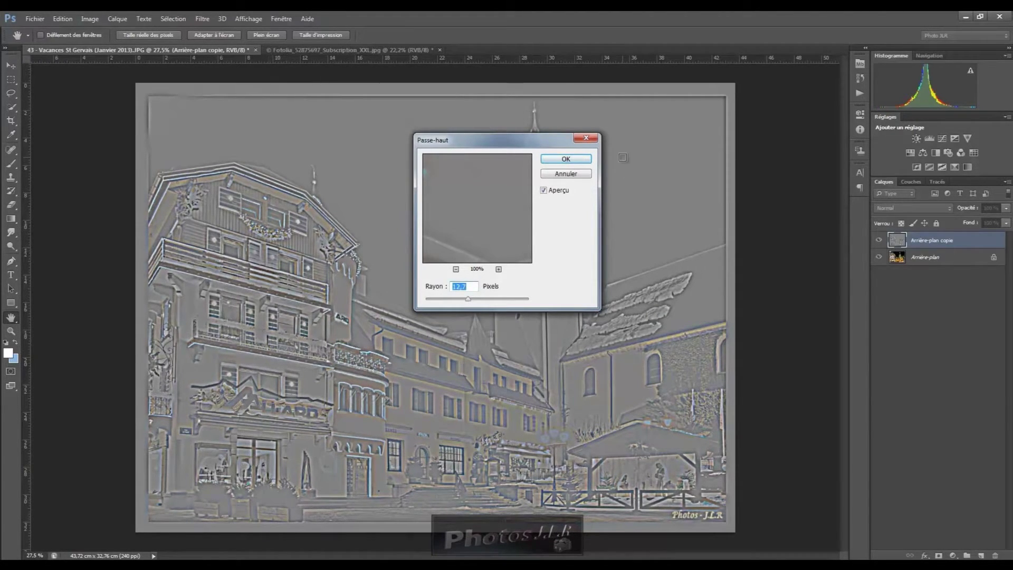
pyautogui.click(574, 159)
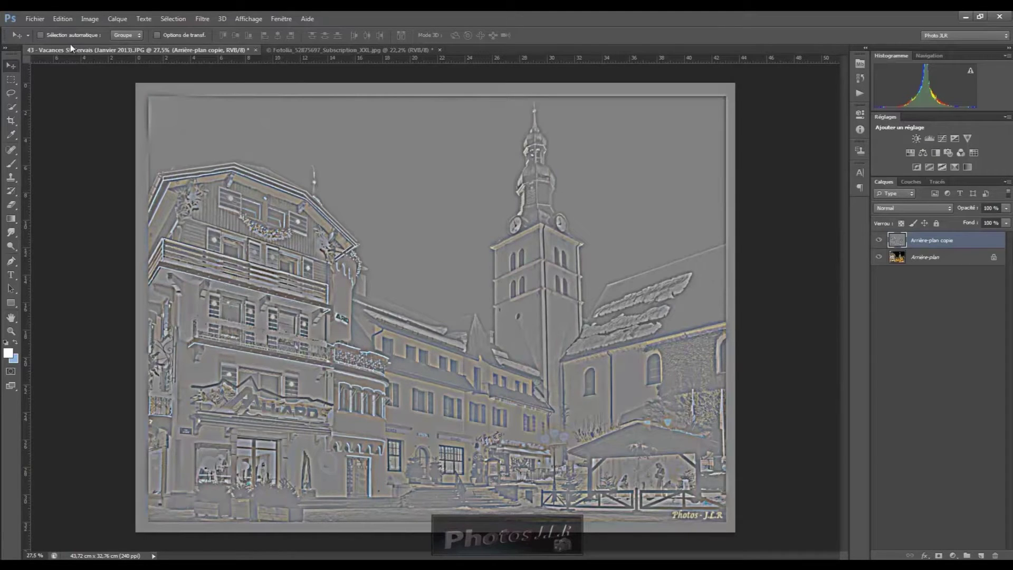
# Step: Increase the filtered layer copy's contrast with Niveaux, setting the input black point to 44 and white point to 219
pyautogui.click(90, 20)
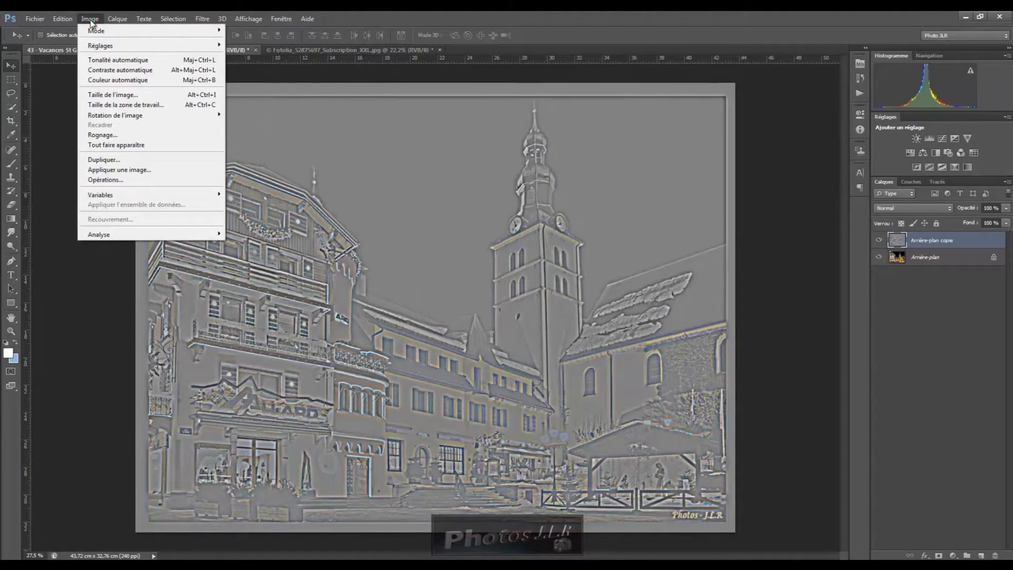
pyautogui.moveTo(103, 46)
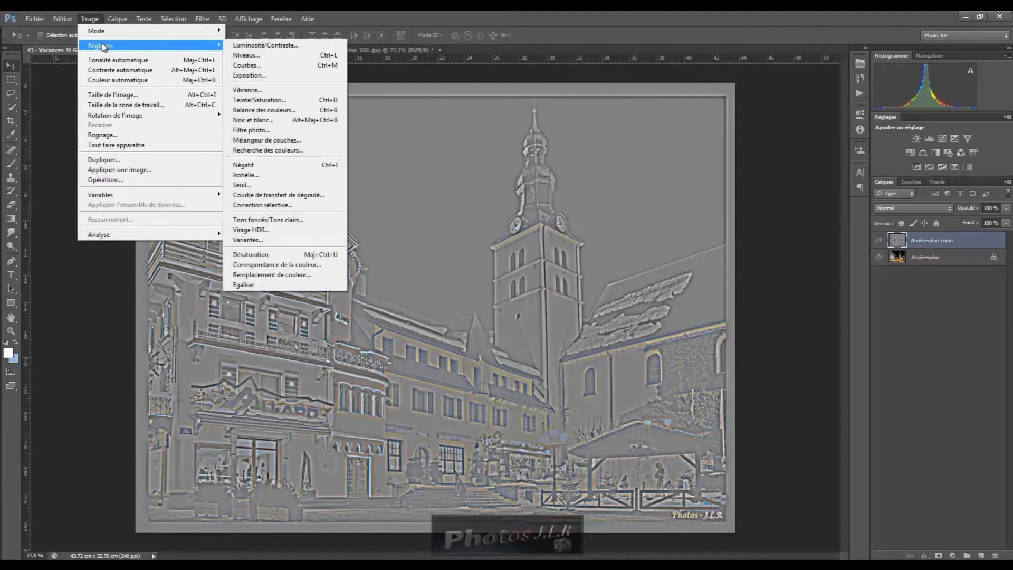
pyautogui.click(253, 55)
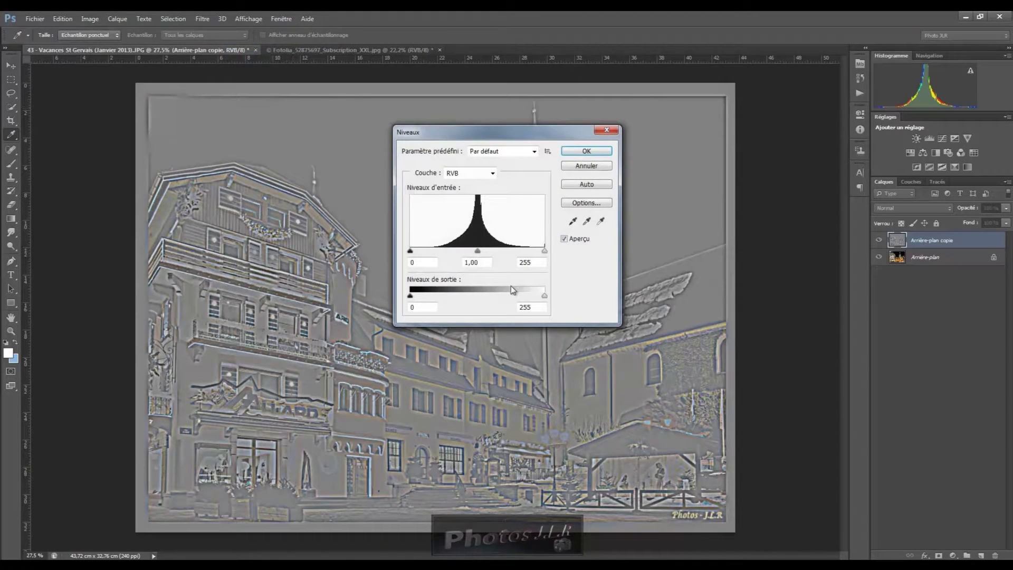
pyautogui.moveTo(411, 253); pyautogui.dragTo(434, 252)
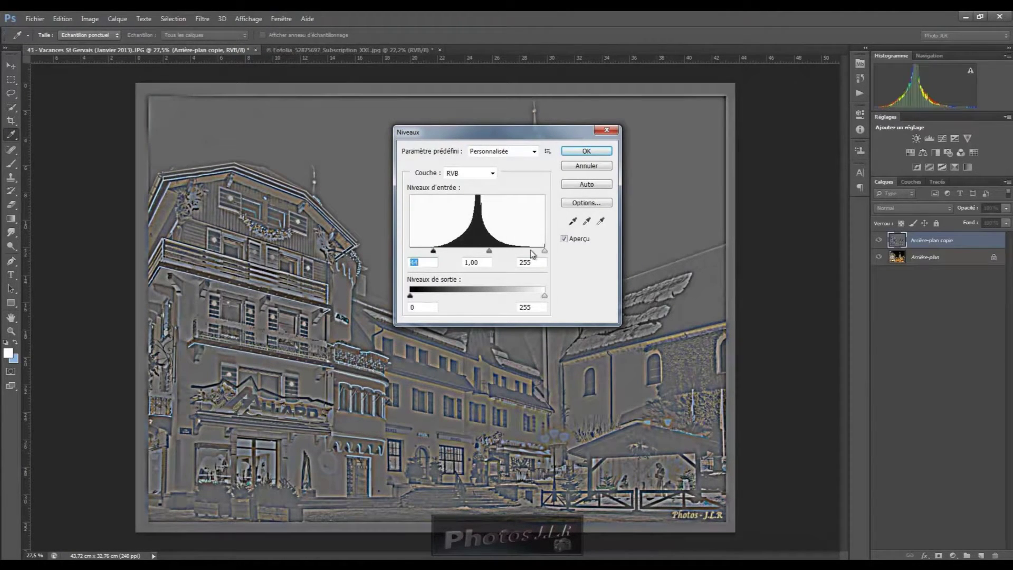
pyautogui.moveTo(545, 251); pyautogui.dragTo(525, 251)
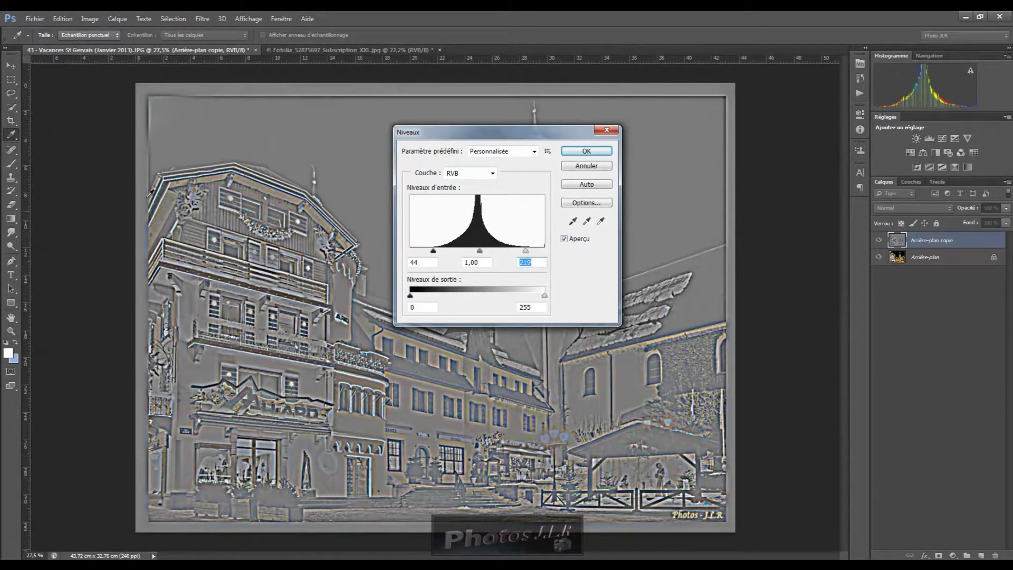
pyautogui.click(594, 151)
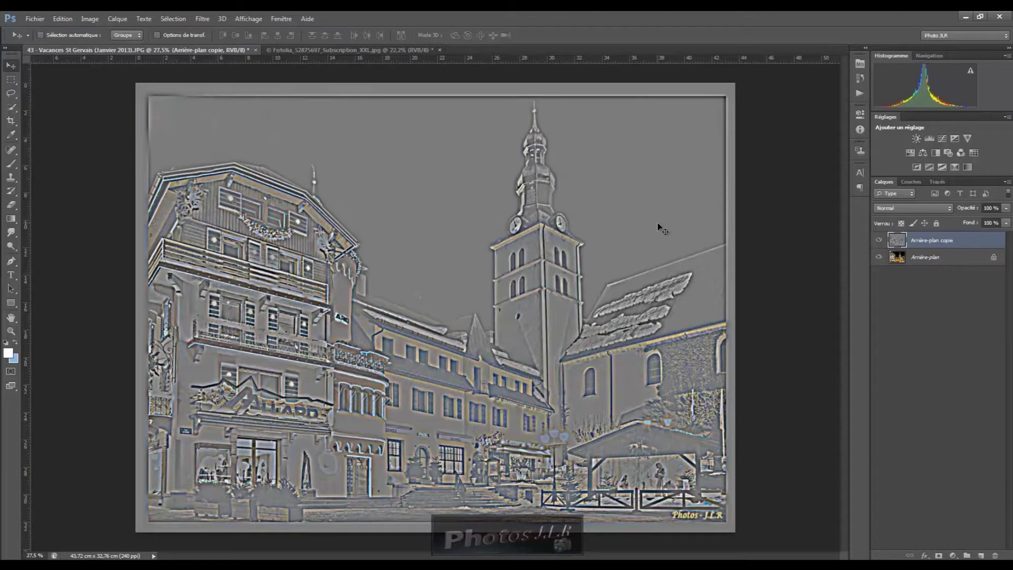
# Step: Set the blend mode of the Passe-haut layer copy to Obscurcir, keeping its opacity at 100 %
pyautogui.click(928, 209)
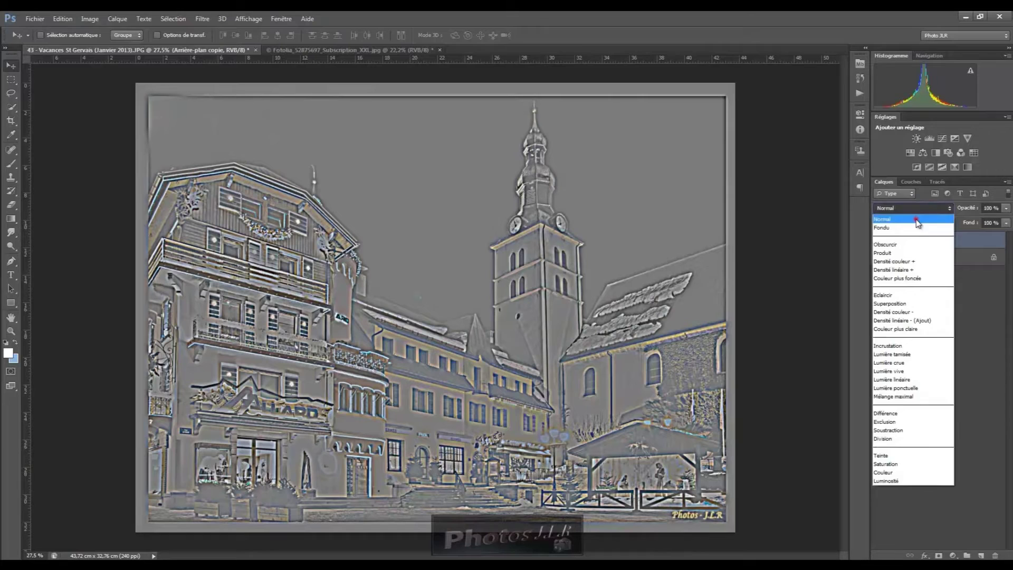
pyautogui.click(917, 220)
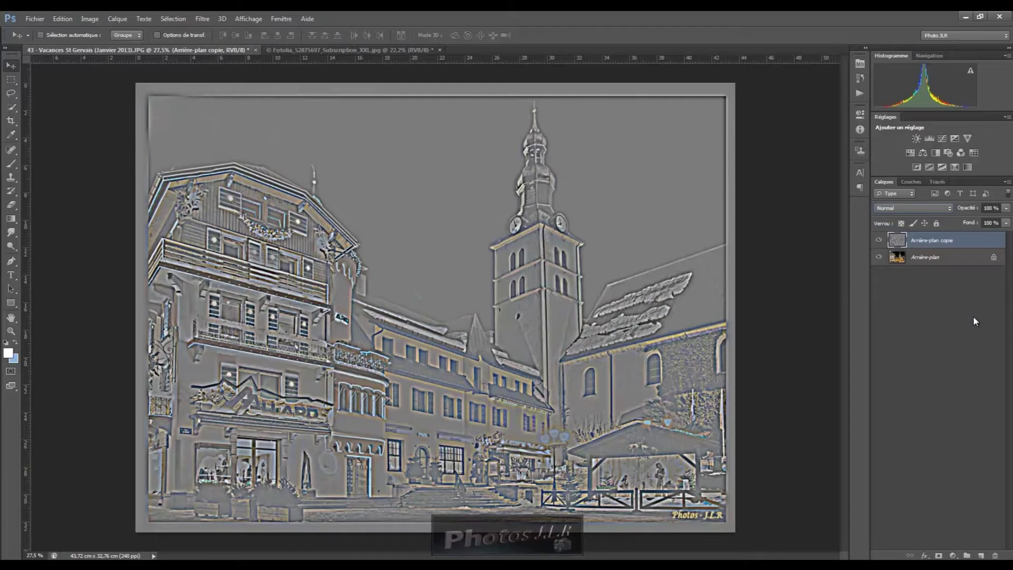
pyautogui.press('Down')
pyautogui.press('Down')
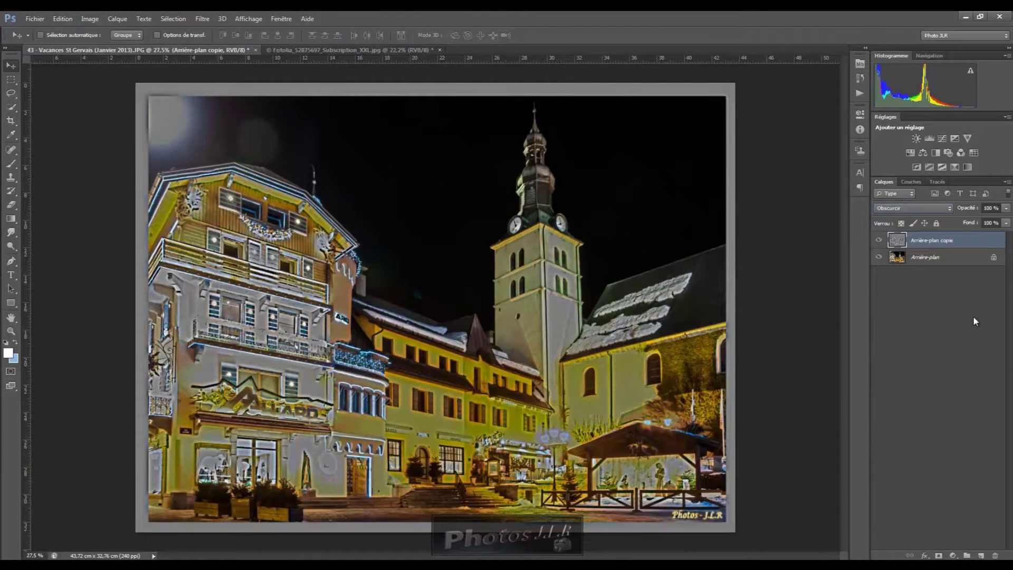
pyautogui.moveTo(970, 210)
pyautogui.mouseDown()
pyautogui.moveTo(949, 210)
pyautogui.moveTo(989, 210)
pyautogui.mouseUp()
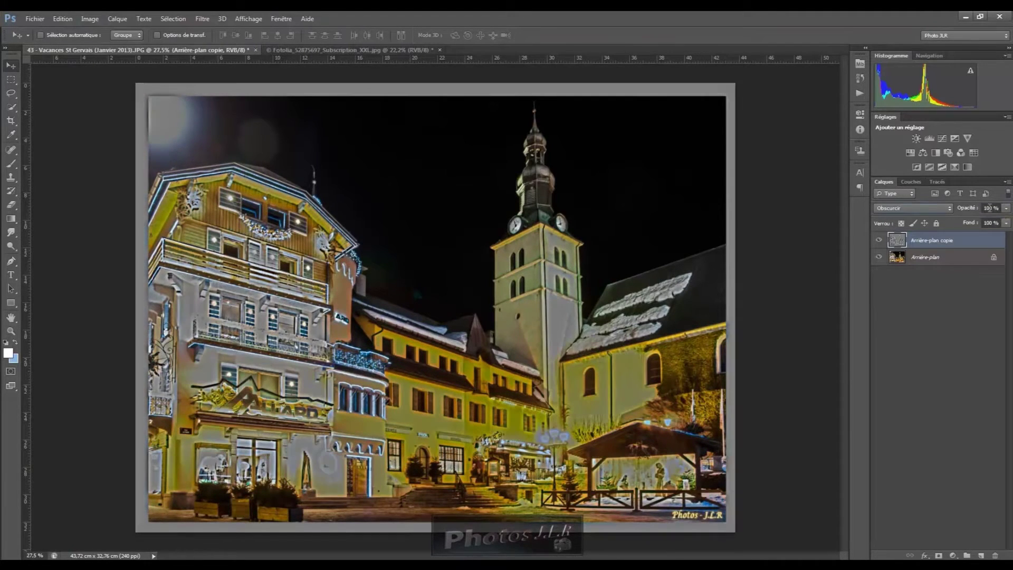
pyautogui.click(932, 208)
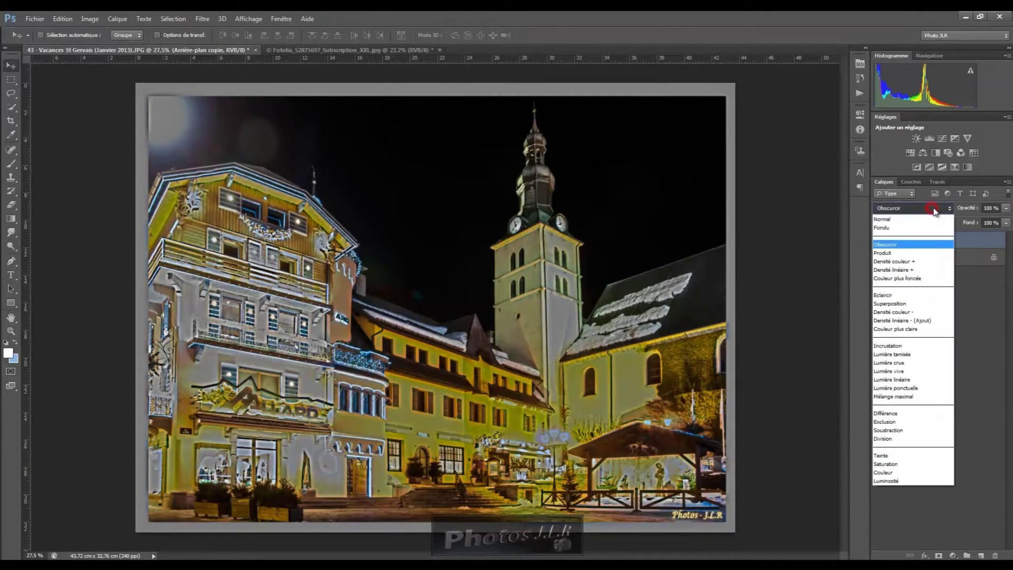
pyautogui.click(914, 245)
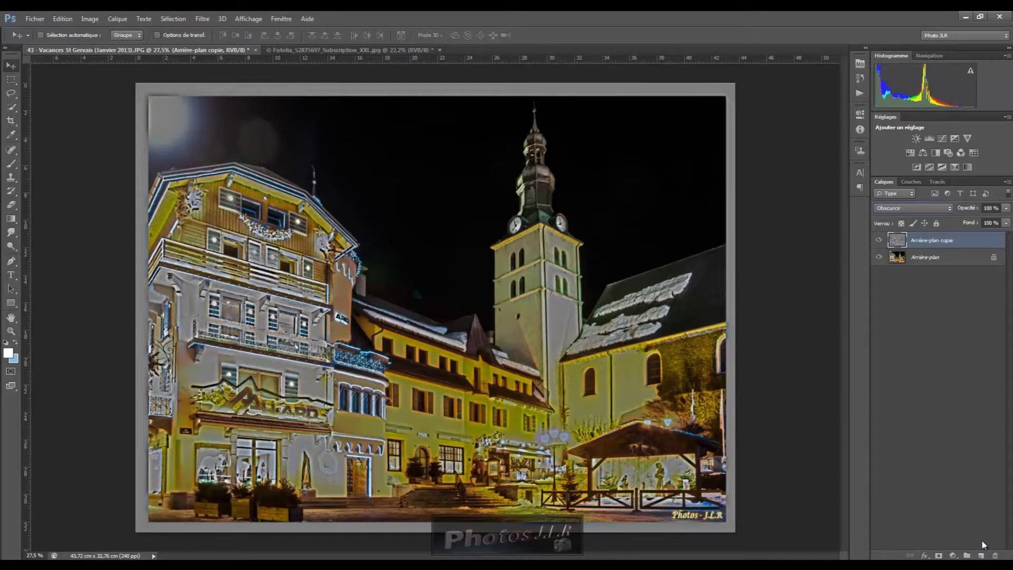
# Step: Preview the successive blend modes on the Passe-haut layer copy, from Produit through Incrustation and Lumière tamisée, and stop at Lumière crue
pyautogui.press('Down')
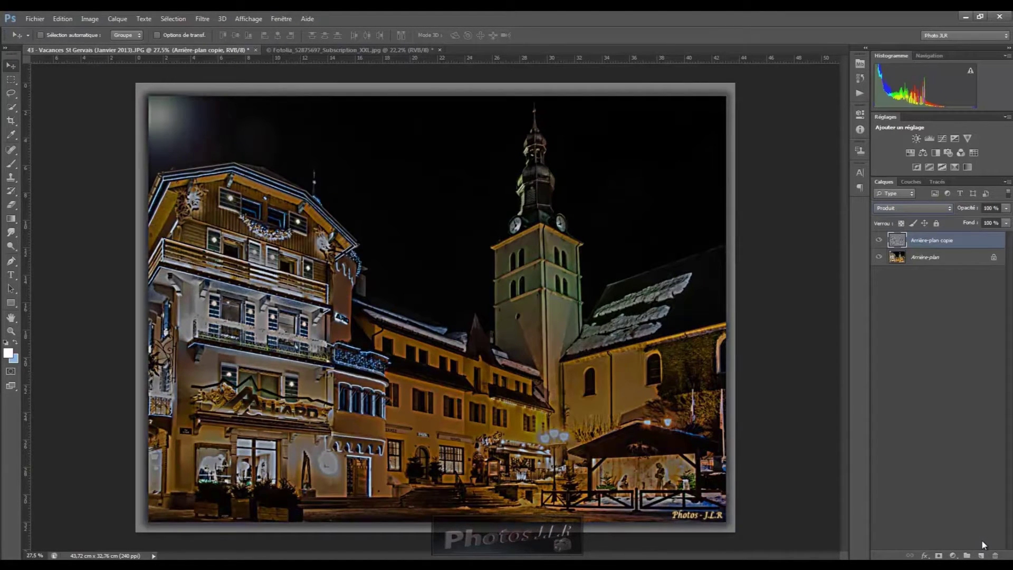
pyautogui.press('Down')
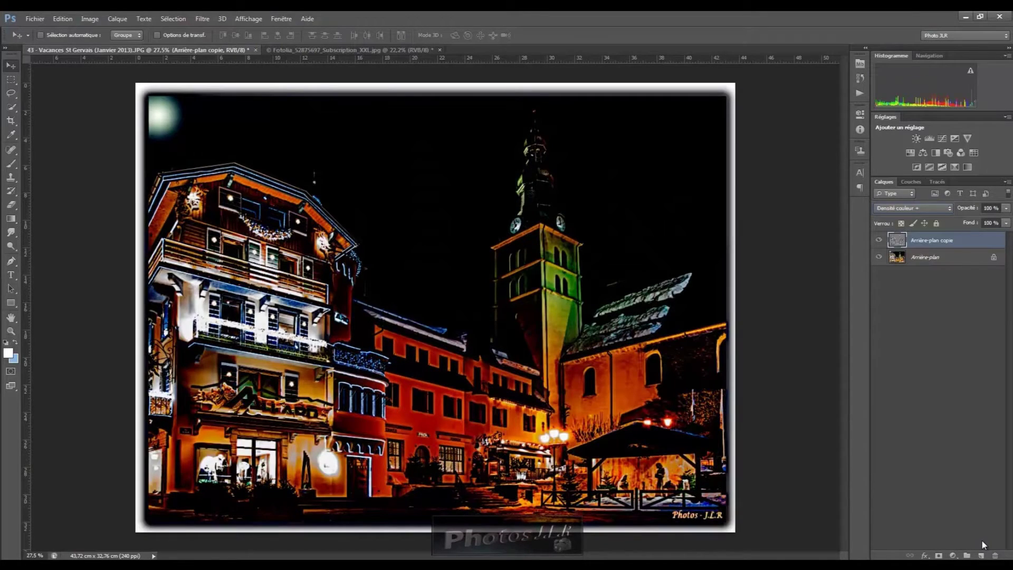
pyautogui.press('Down')
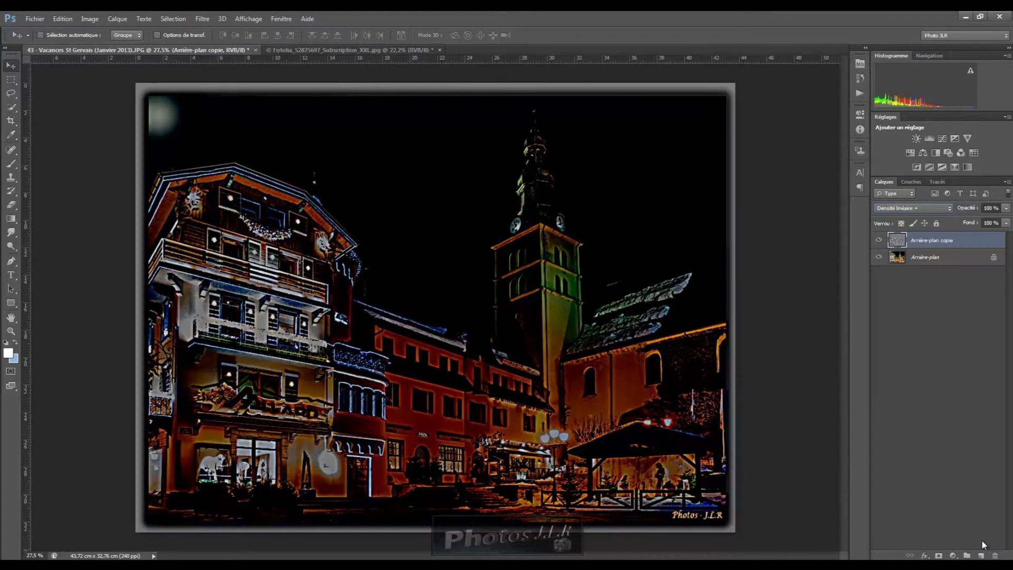
pyautogui.press('Down')
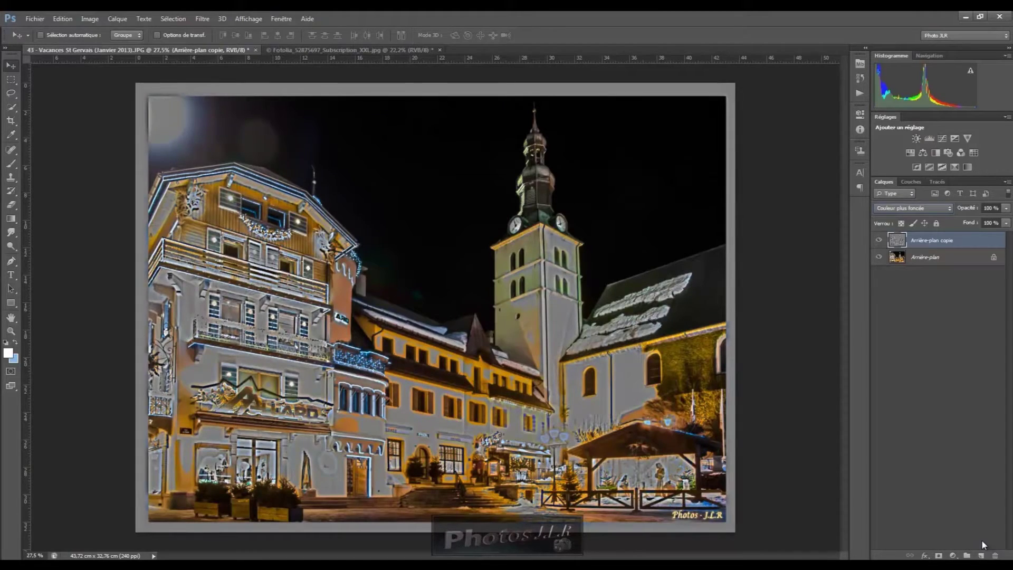
pyautogui.press('Down')
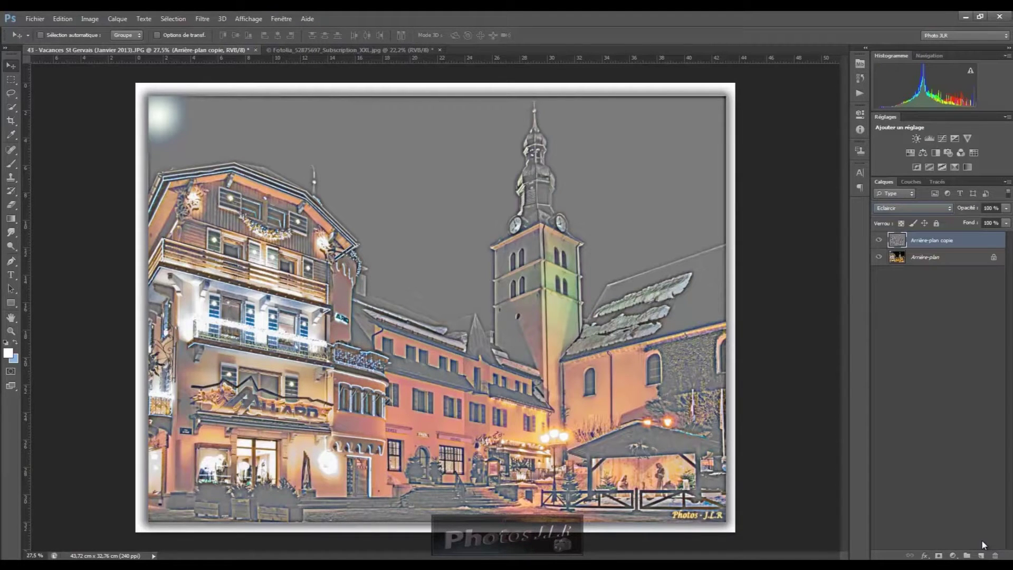
pyautogui.press('Down')
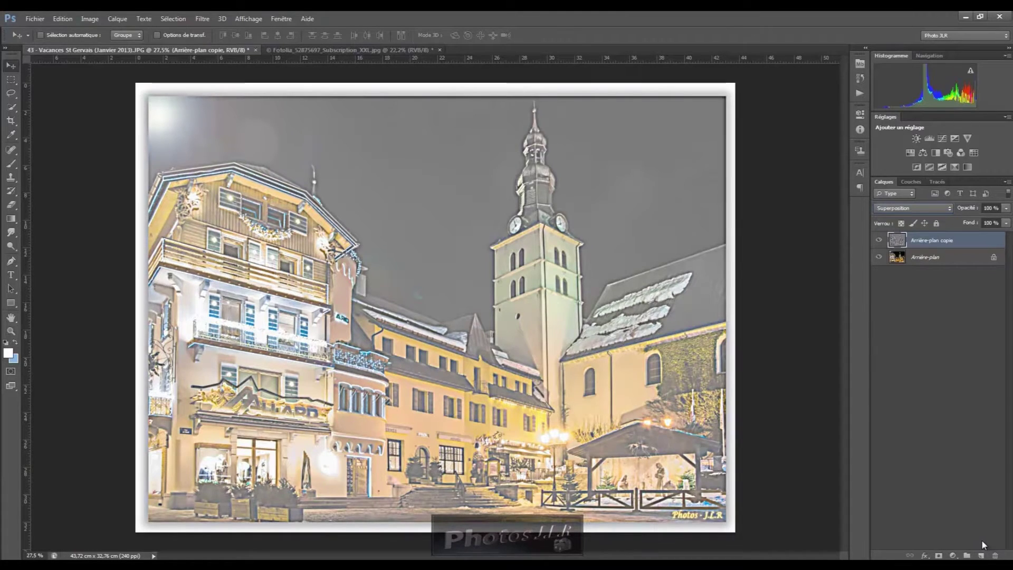
pyautogui.press('Down')
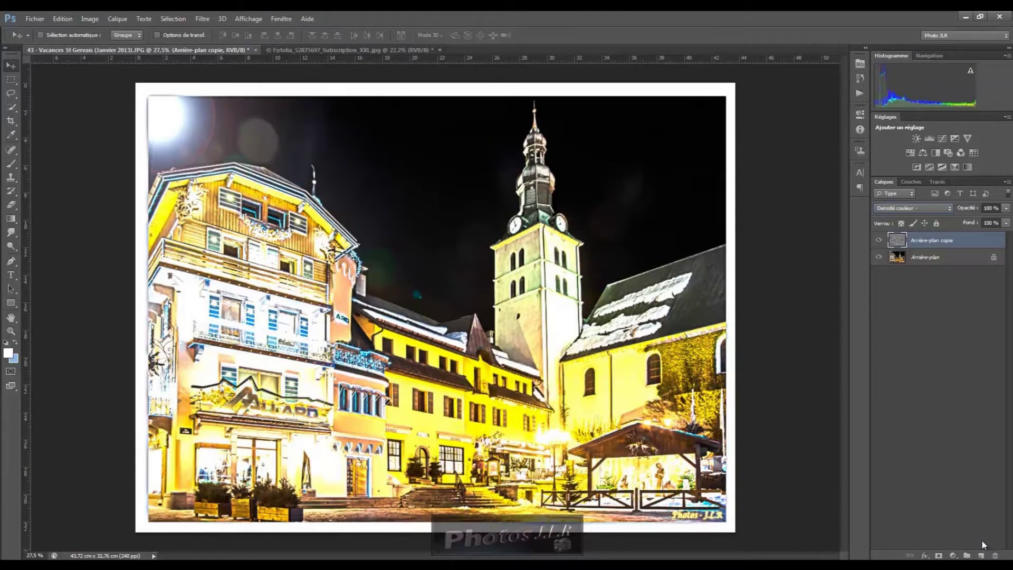
pyautogui.press('Down')
pyautogui.press('Down')
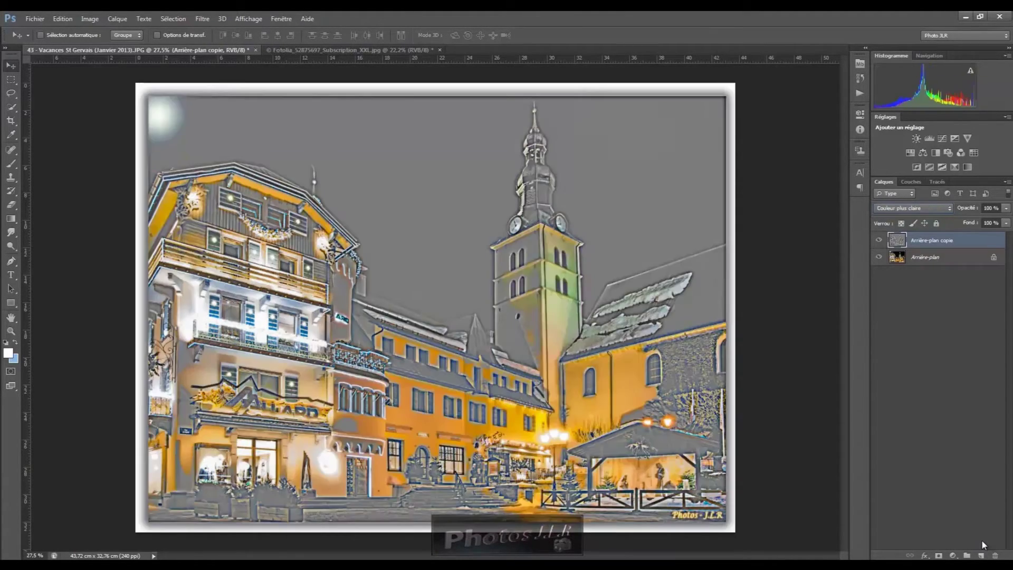
pyautogui.press('Down')
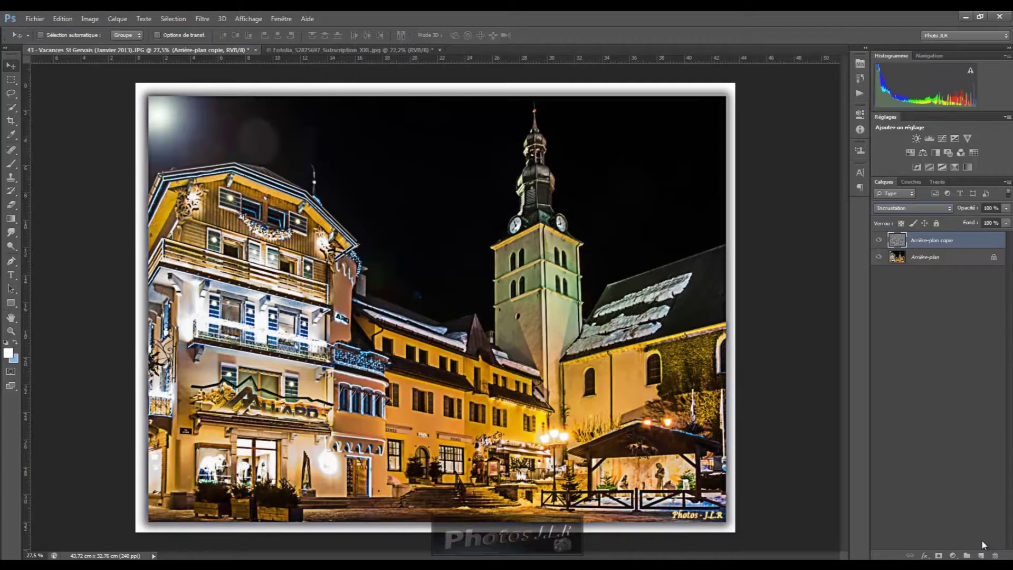
pyautogui.press('Down')
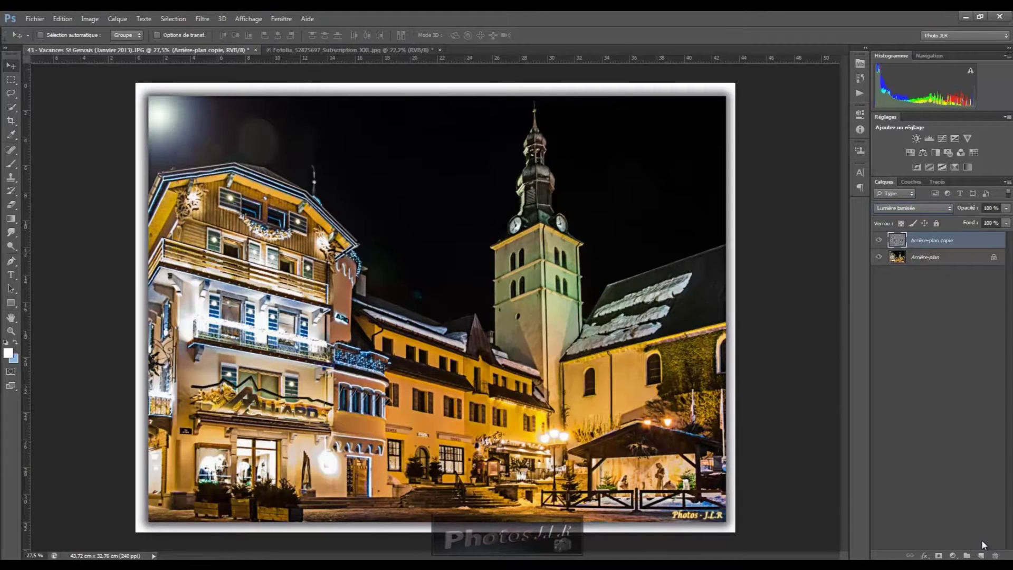
pyautogui.press('Down')
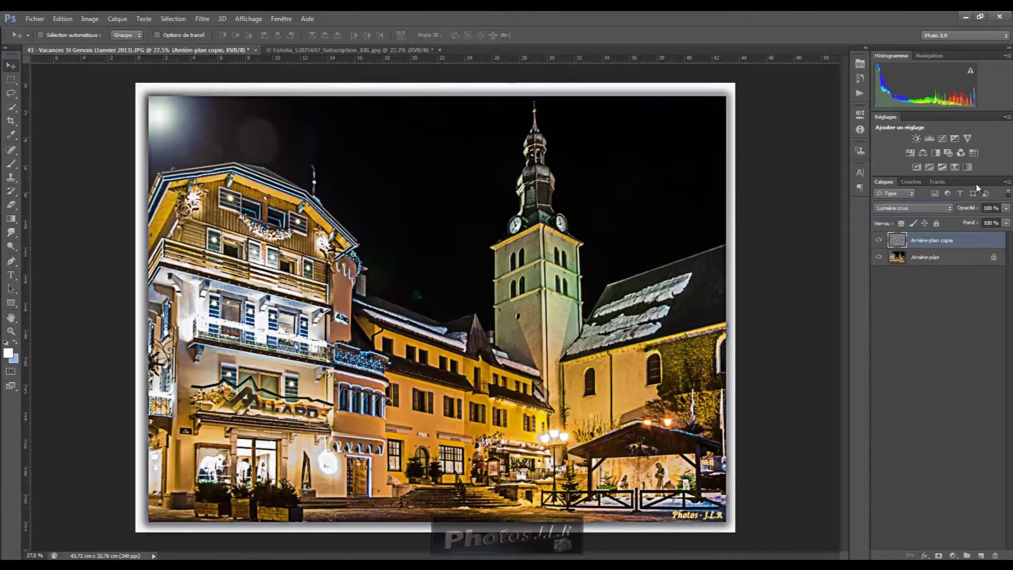
# Step: Lower the Passe-haut layer copy's opacity in stages to 60 %, toggling its visibility to compare with the original photo
pyautogui.moveTo(974, 210); pyautogui.dragTo(960, 210)
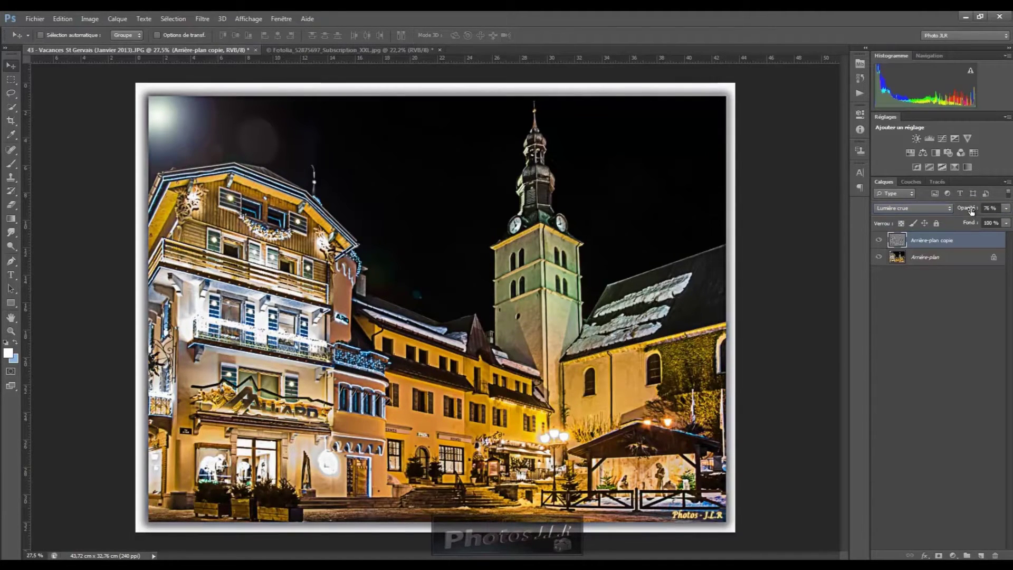
pyautogui.moveTo(972, 210); pyautogui.dragTo(965, 210)
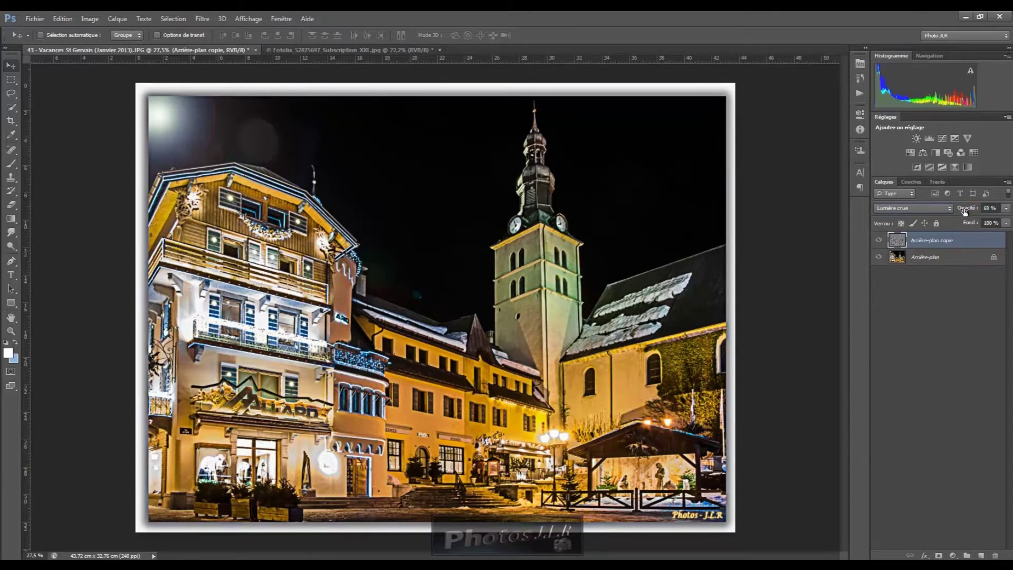
pyautogui.click(880, 242)
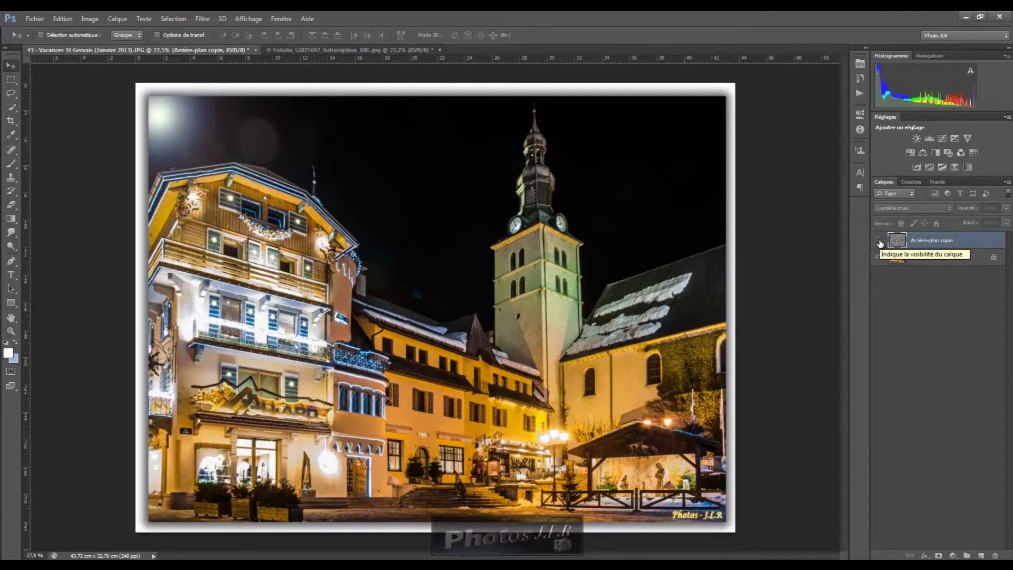
pyautogui.click(880, 242)
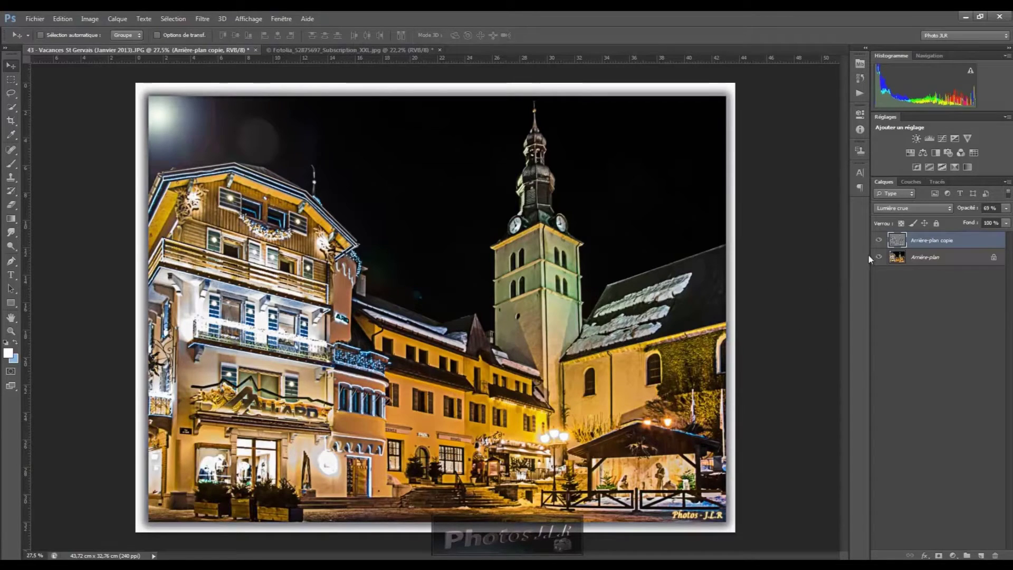
pyautogui.moveTo(973, 212); pyautogui.dragTo(968, 212)
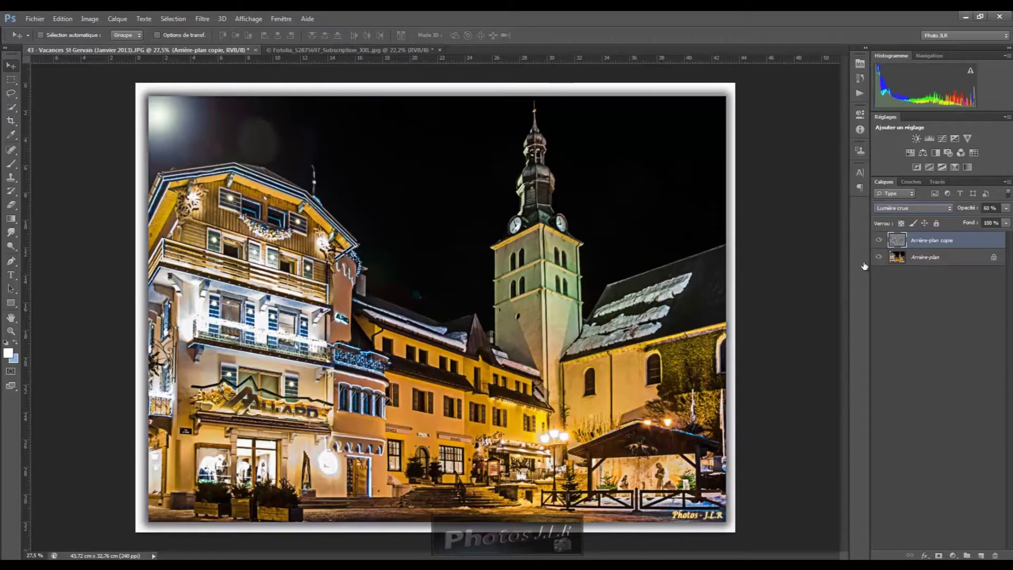
pyautogui.click(880, 240)
pyautogui.click(880, 241)
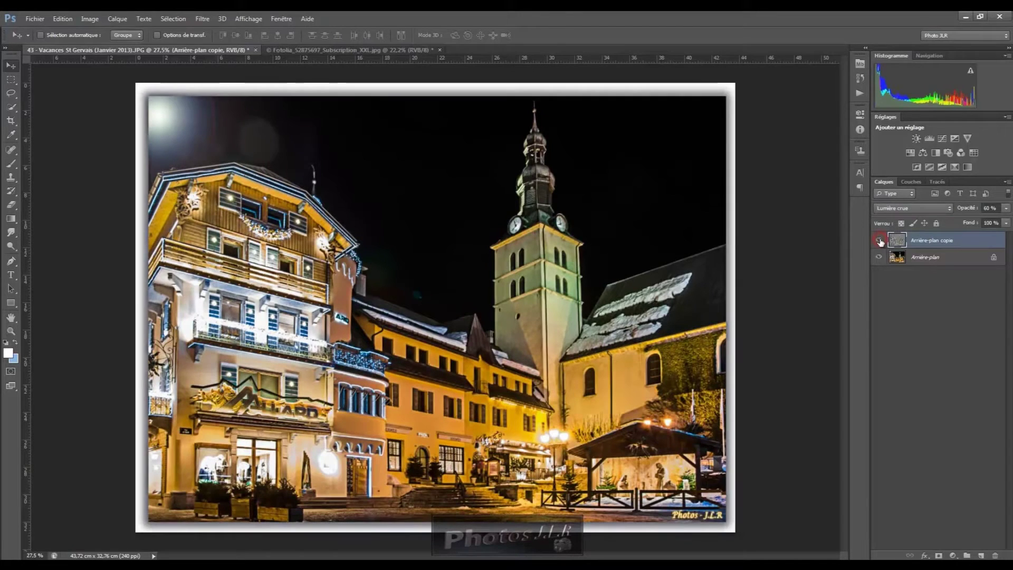
pyautogui.click(880, 240)
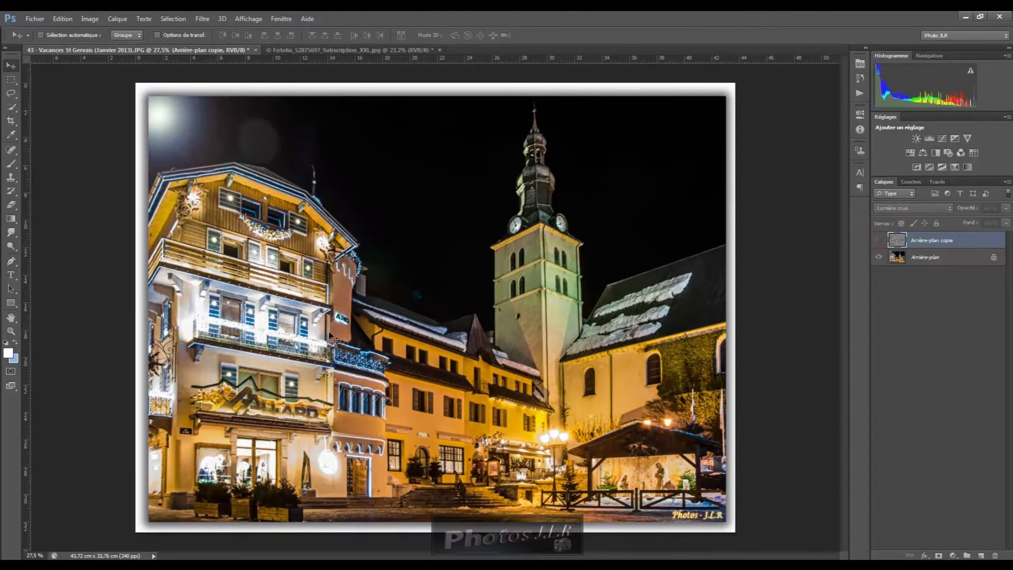
pyautogui.click(880, 240)
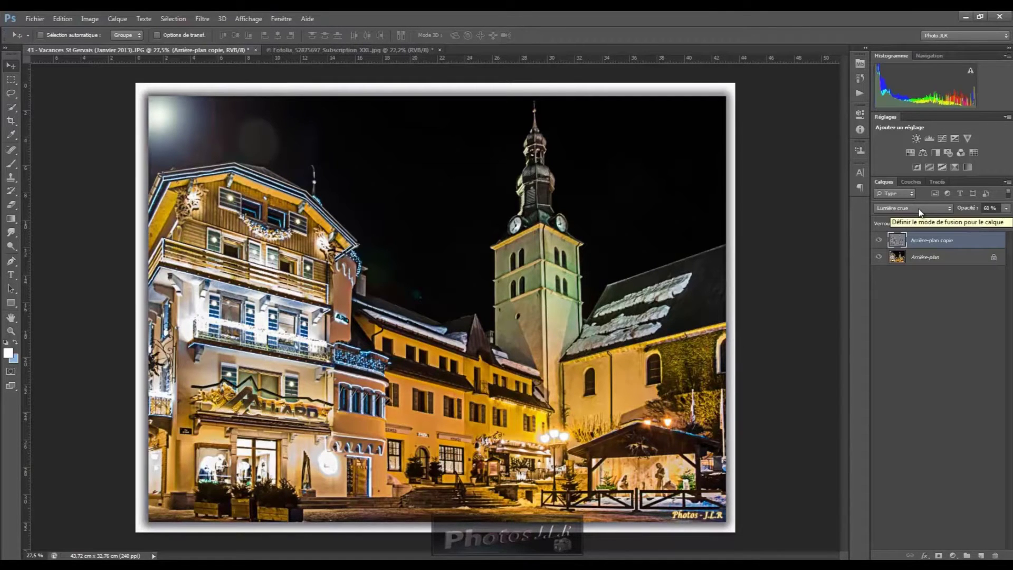
# Step: Restore the layer copy's opacity to 100 % and preview the blend modes following Lumière crue, from Lumière vive past Différence, Soustraction, Teinte and Saturation
pyautogui.moveTo(964, 209); pyautogui.dragTo(1001, 209)
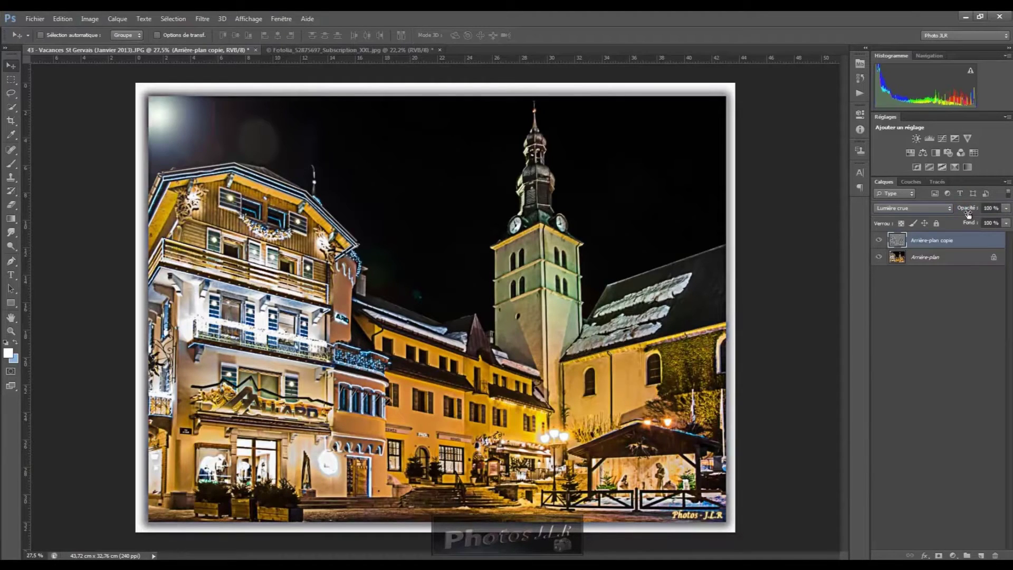
pyautogui.click(922, 211)
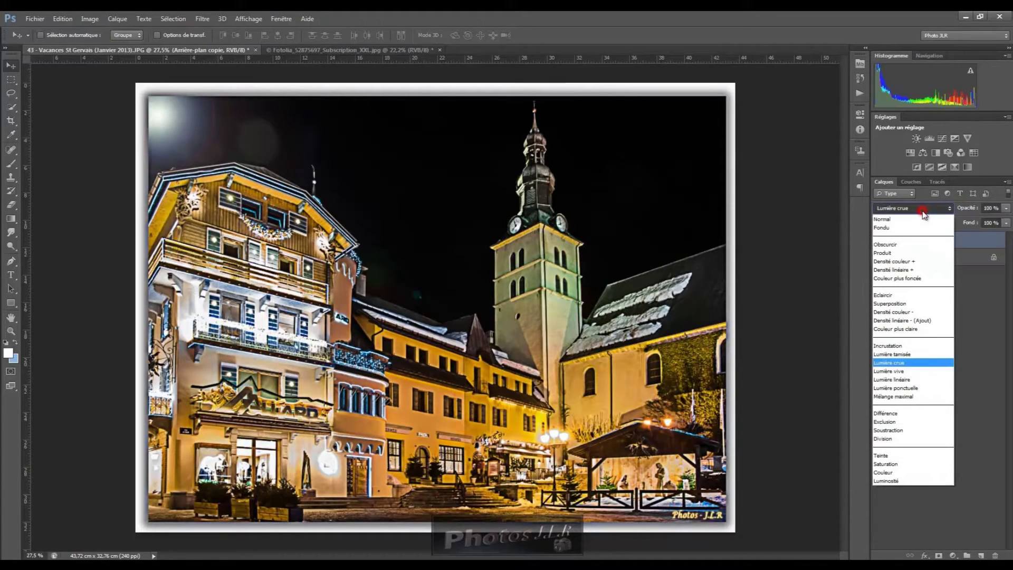
pyautogui.click(904, 363)
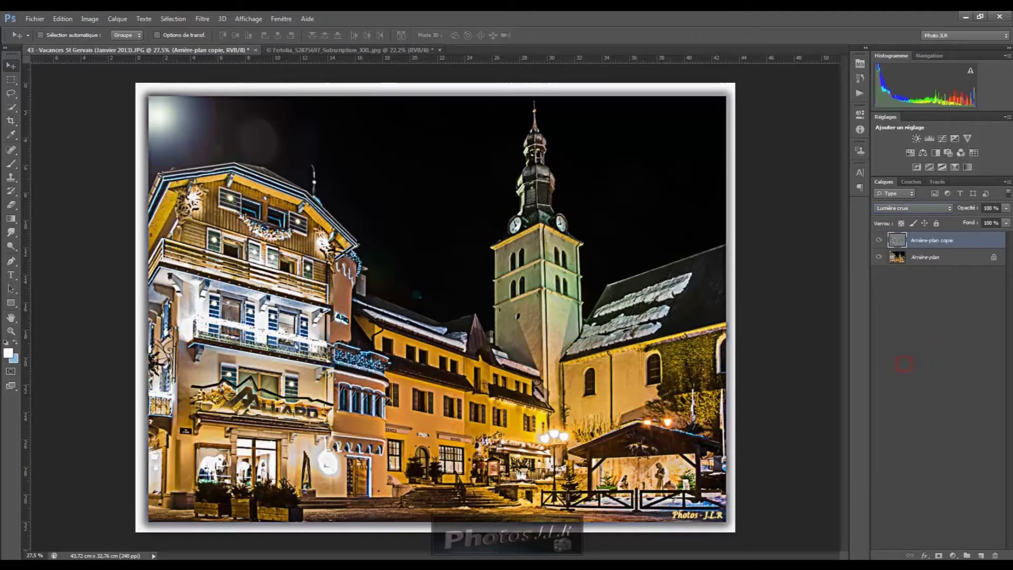
pyautogui.press('Down')
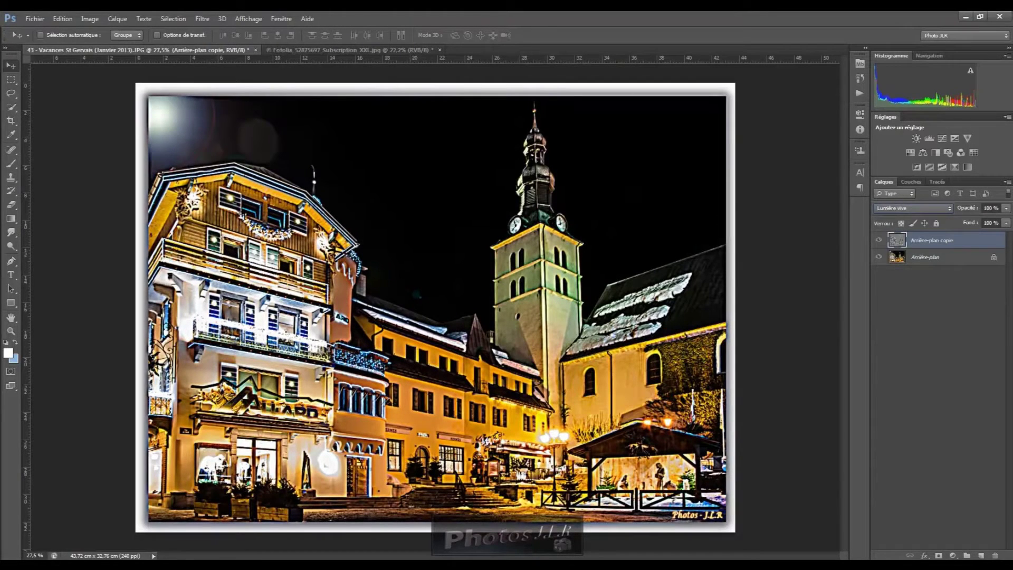
pyautogui.press('Down')
pyautogui.press('Down')
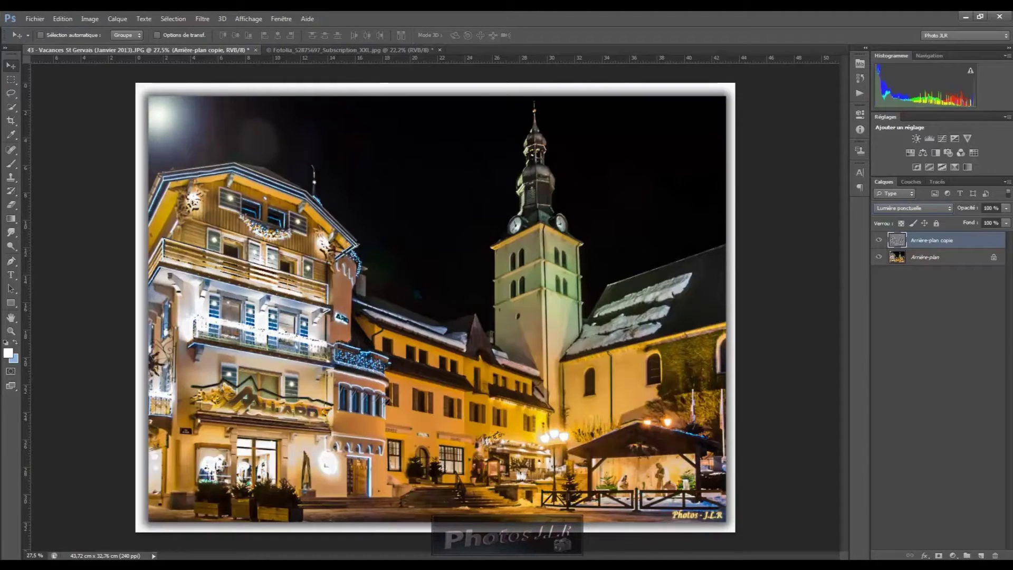
pyautogui.press('Down')
pyautogui.press('Down')
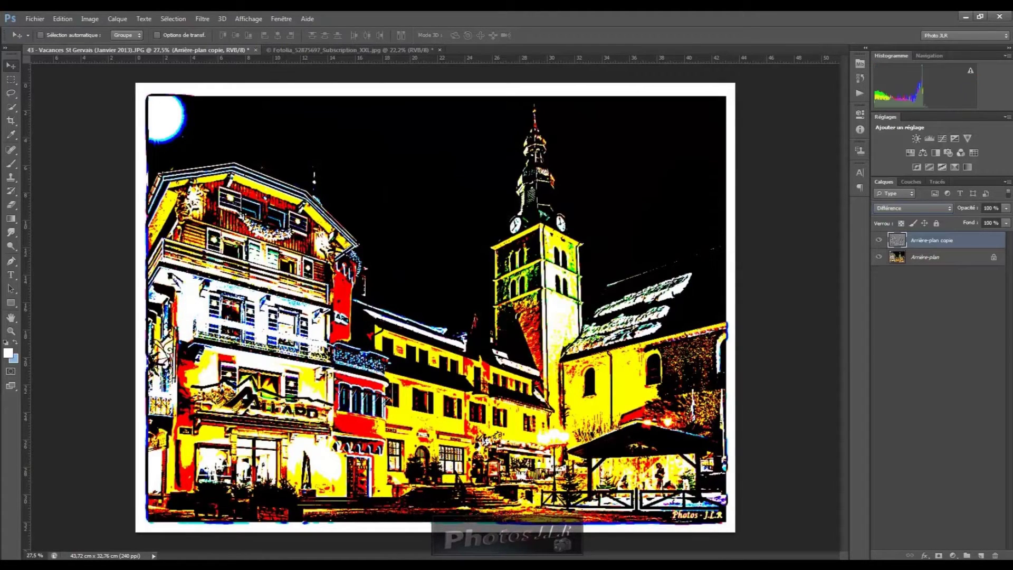
pyautogui.press('Down')
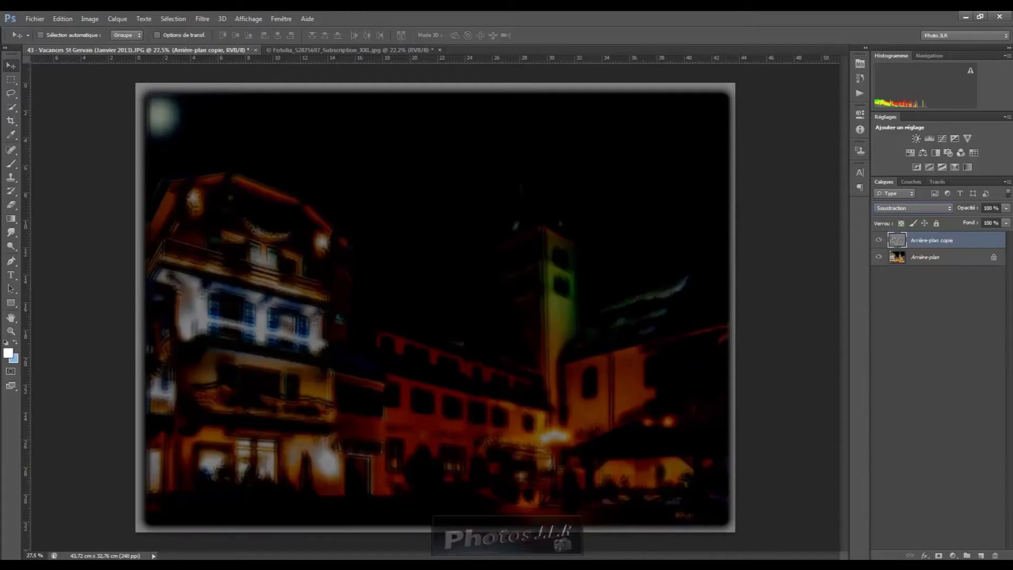
pyautogui.press('Down')
pyautogui.press('Down')
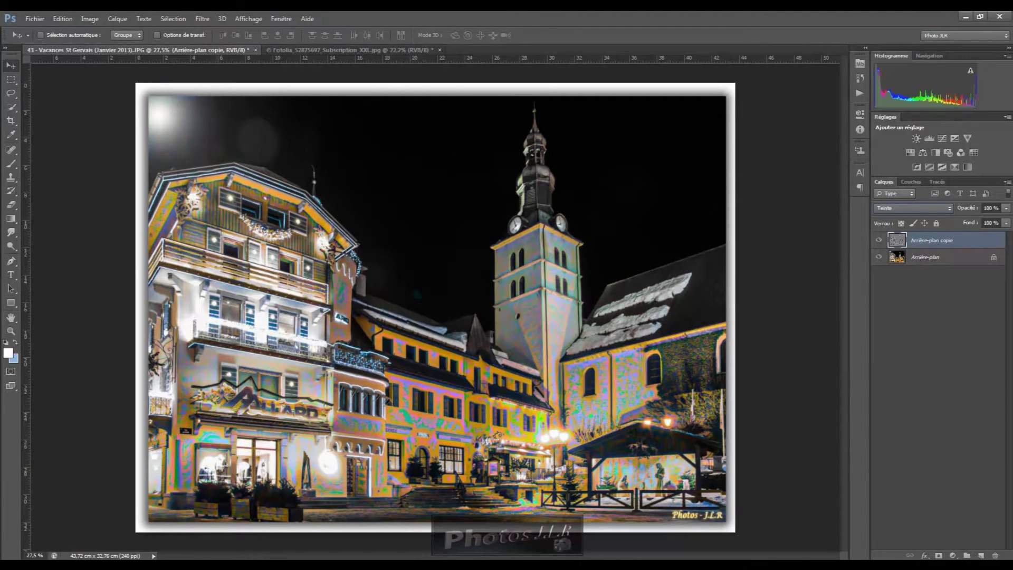
pyautogui.press('Down')
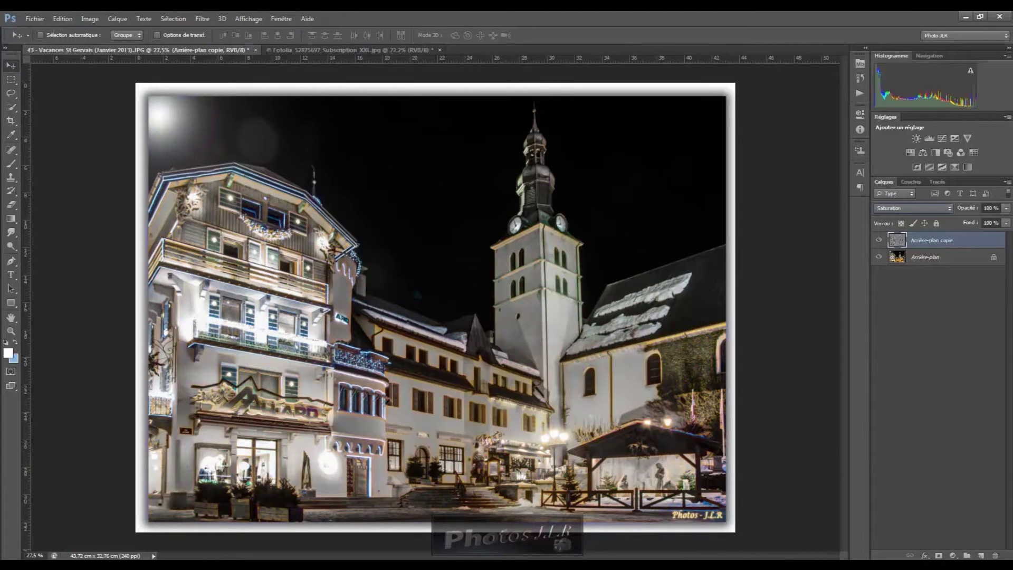
pyautogui.press('Down')
pyautogui.press('Down')
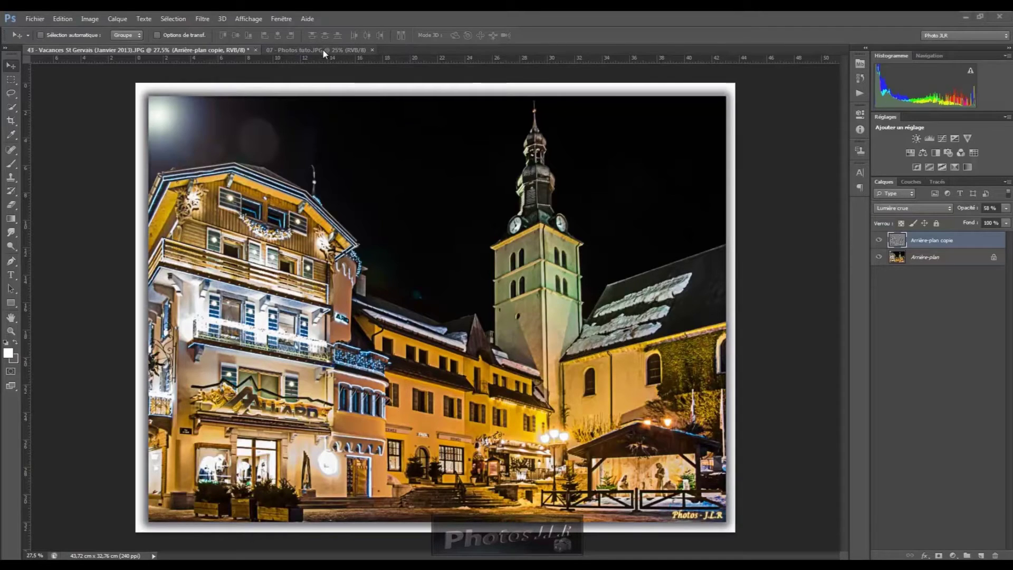
# Step: Switch to 07 - Photos tuto.JPG and preview Translation with vertical shifts of +1567 and -1260 pixels, comparing Reboucler and Mettre en arrière-plan, without applying it
pyautogui.click(323, 50)
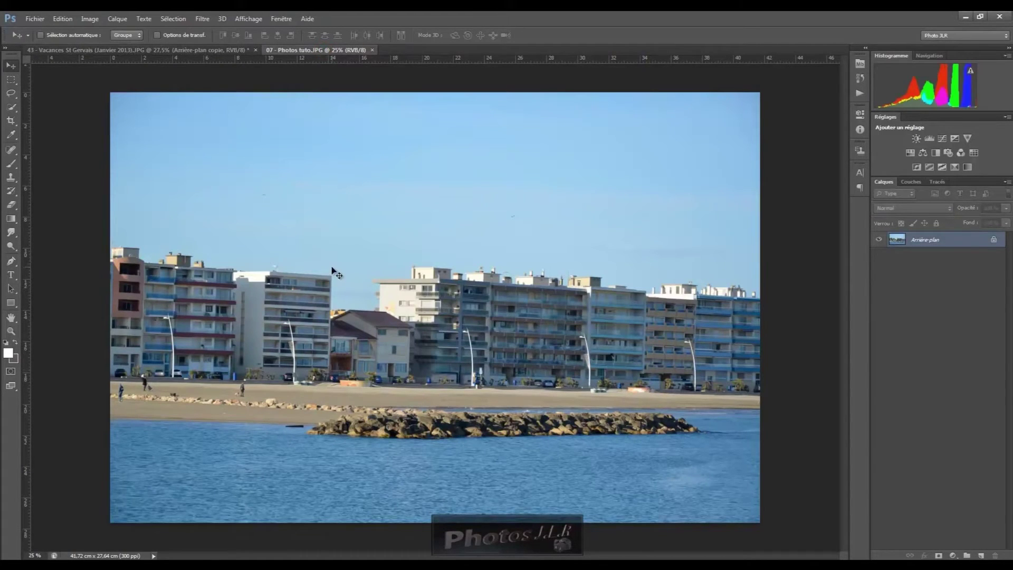
pyautogui.click(201, 24)
pyautogui.moveTo(222, 207)
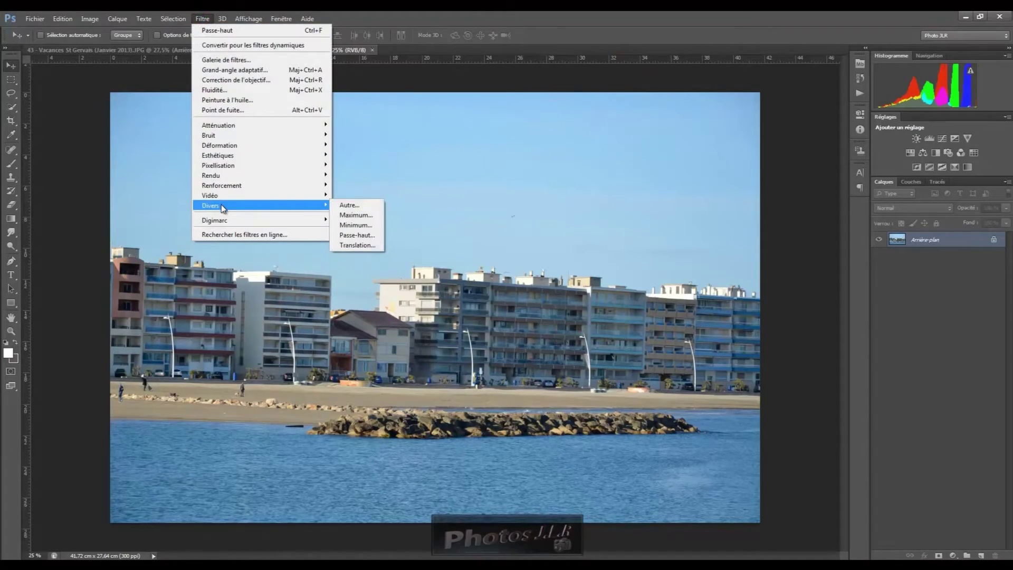
pyautogui.click(356, 245)
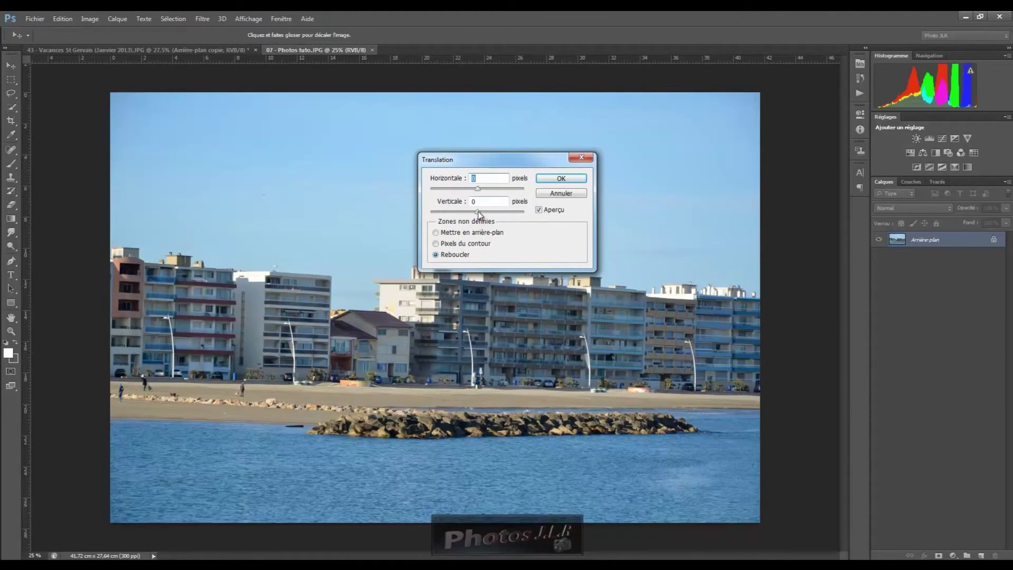
pyautogui.moveTo(478, 212); pyautogui.dragTo(491, 214)
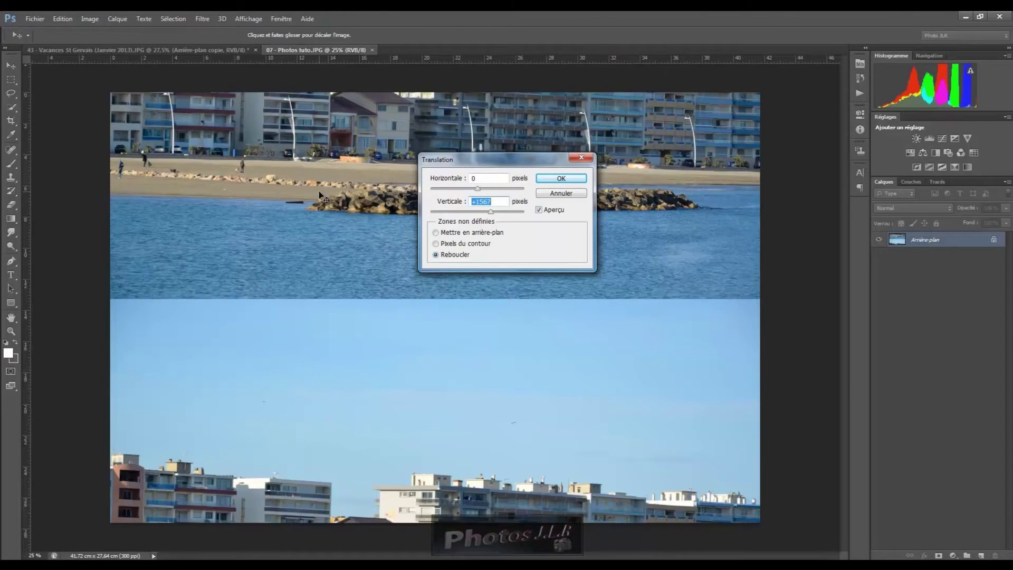
pyautogui.click(468, 211)
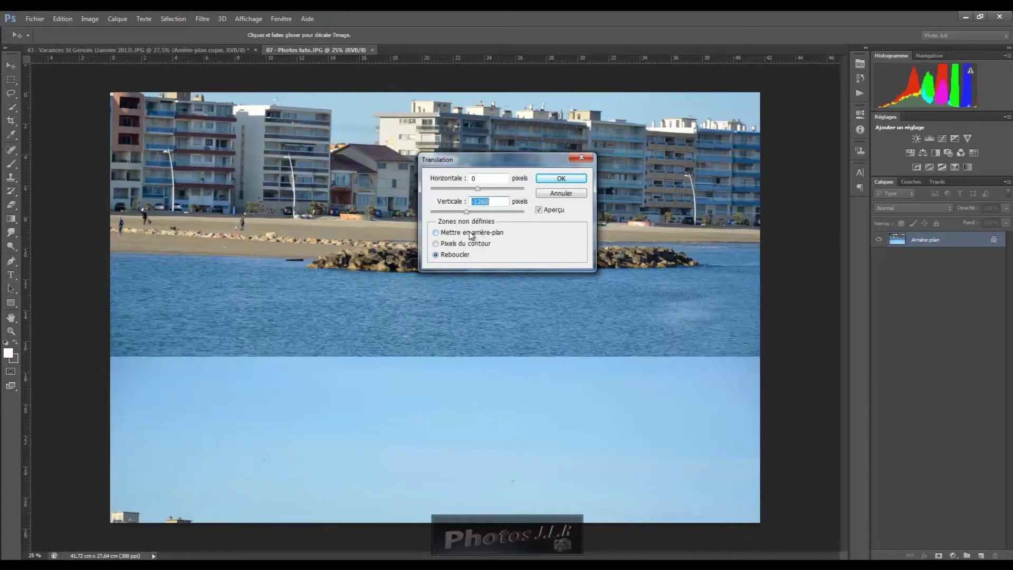
pyautogui.click(446, 233)
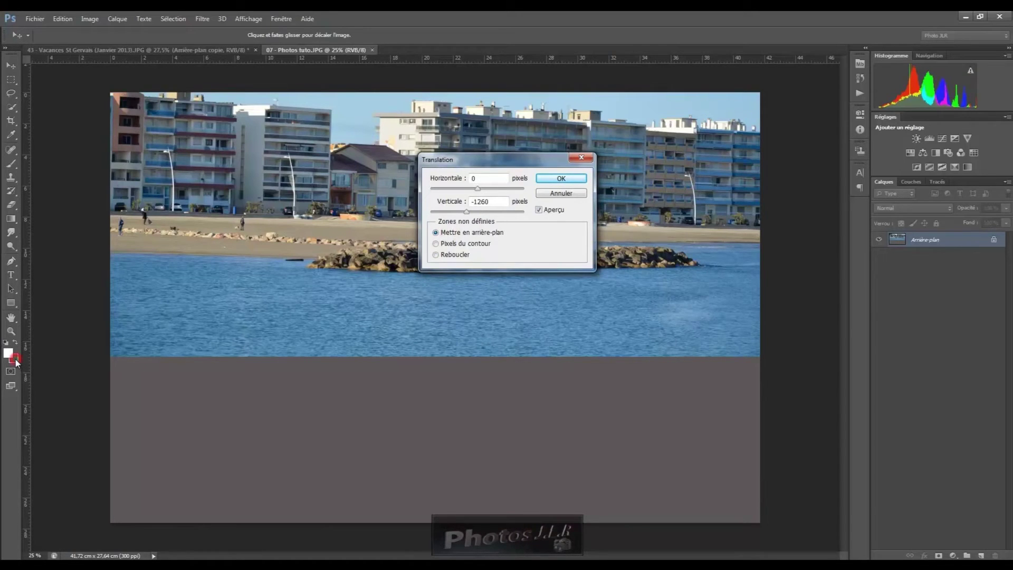
pyautogui.click(561, 193)
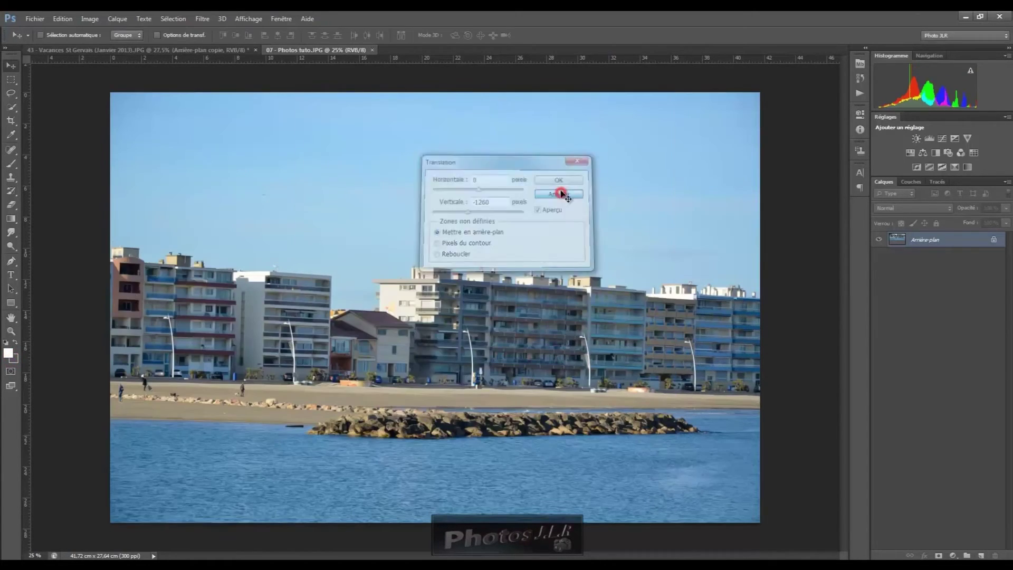
# Step: Set the background colour to the bright blue 147ced
pyautogui.click(17, 359)
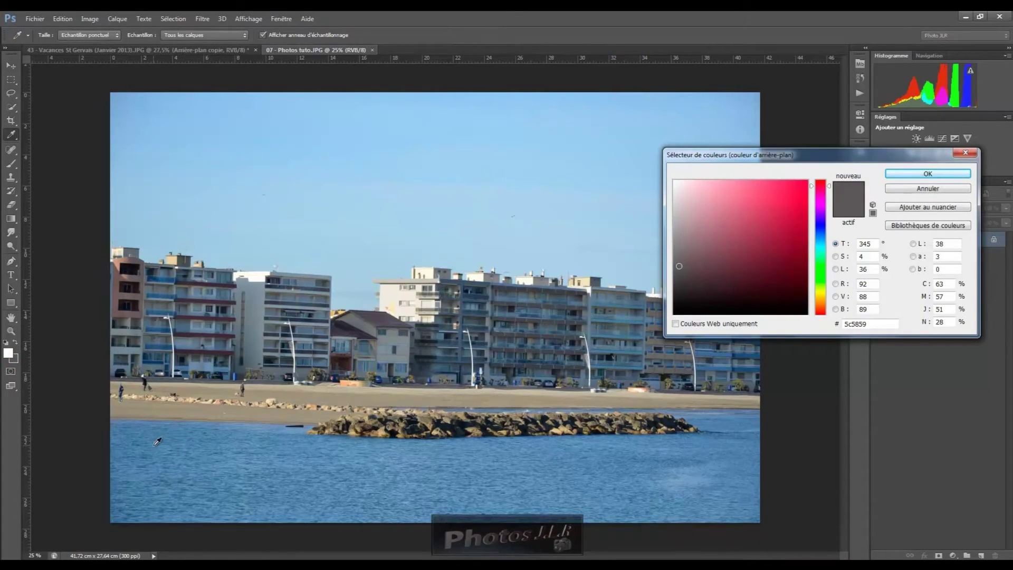
pyautogui.click(157, 441)
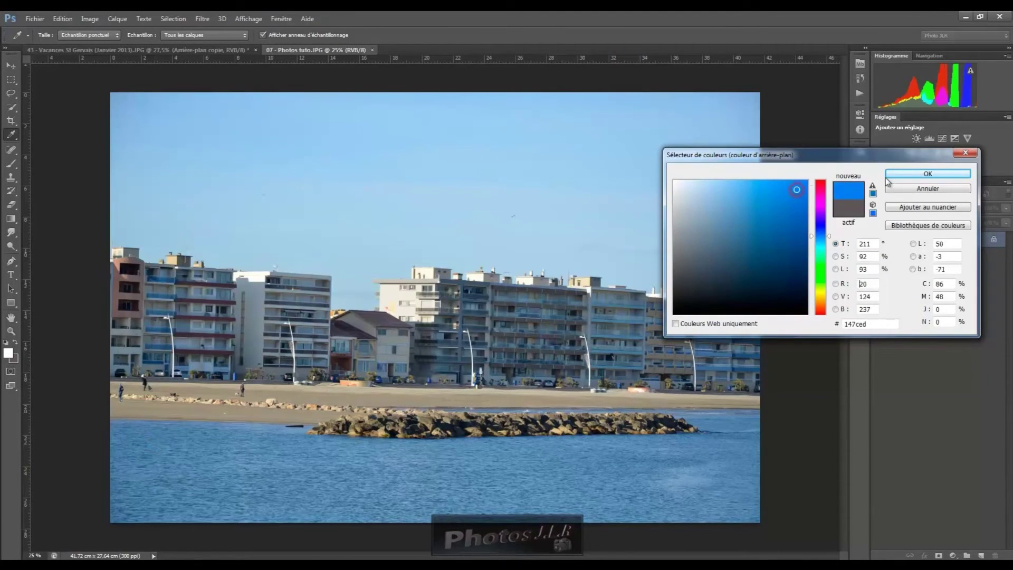
pyautogui.click(949, 174)
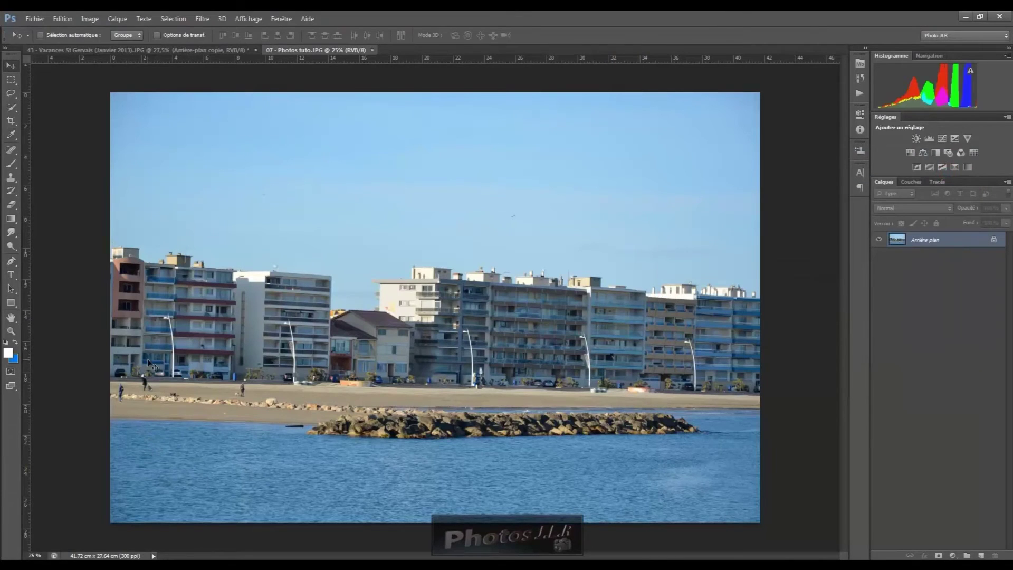
# Step: Preview the Translation filter on the seaside photo with Mettre en arrière-plan and a horizontal shift of about -2367 pixels
pyautogui.click(205, 18)
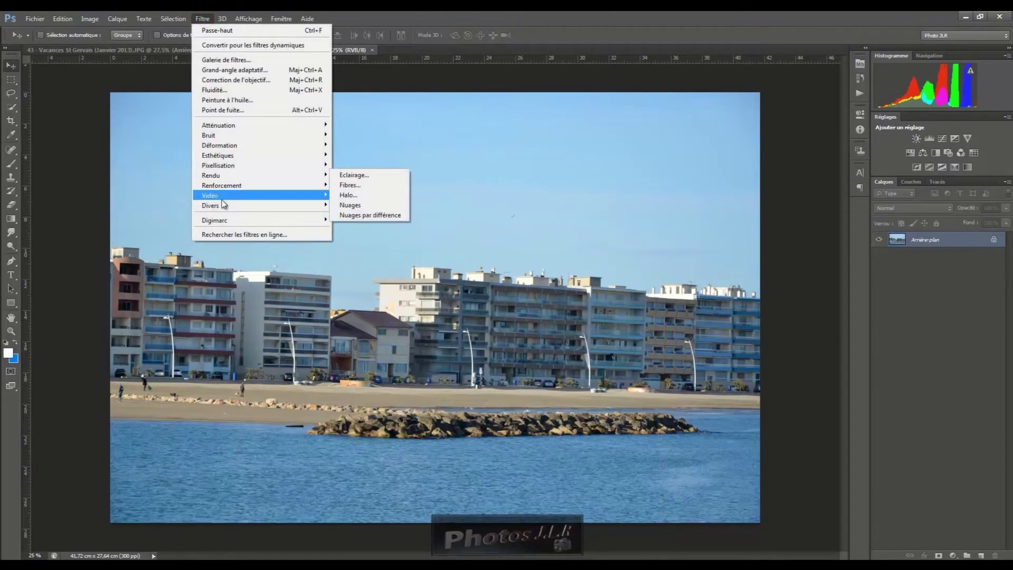
pyautogui.moveTo(222, 206)
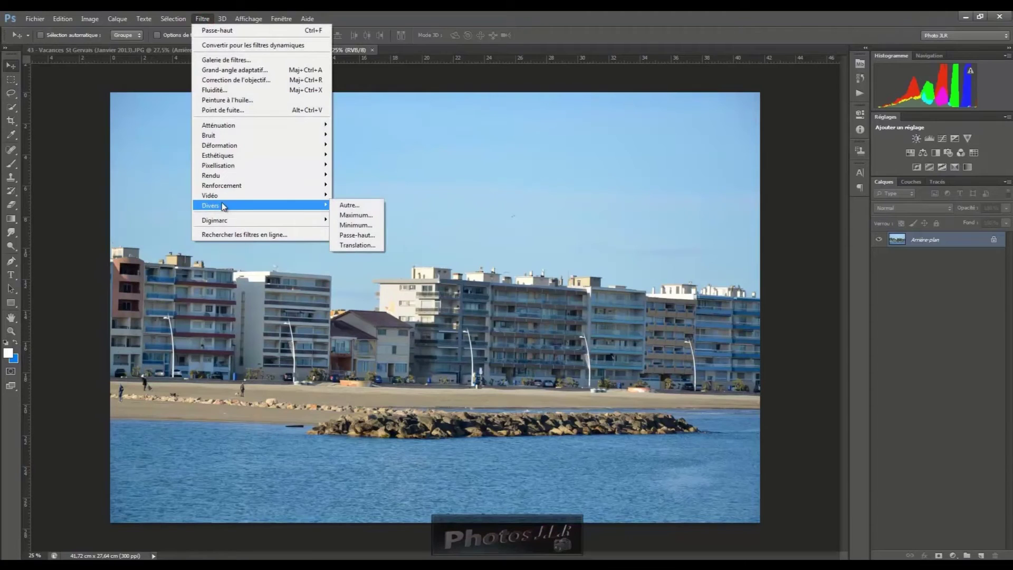
pyautogui.click(346, 245)
pyautogui.click(436, 232)
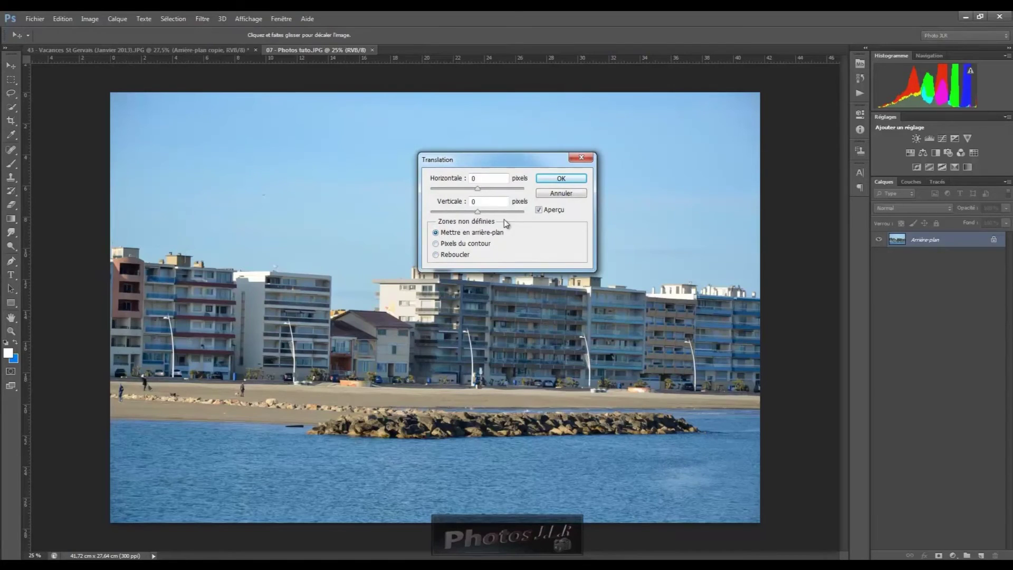
pyautogui.moveTo(477, 189); pyautogui.dragTo(464, 187)
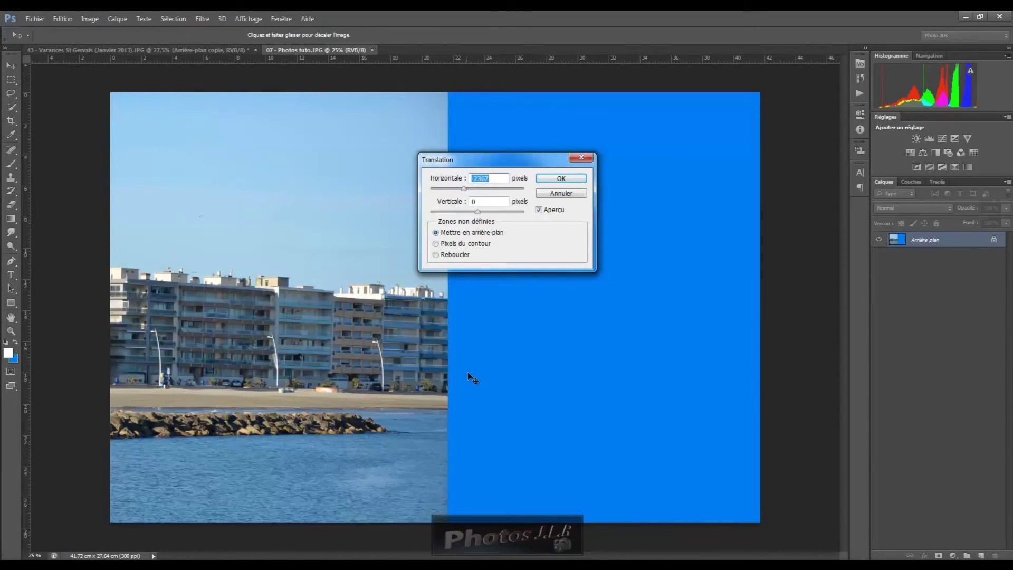
# Step: Fill undefined areas with Pixels du contour and try vertical shifts of +1567 and -4039 pixels, with the horizontal shift at 0
pyautogui.moveTo(478, 212); pyautogui.dragTo(486, 189)
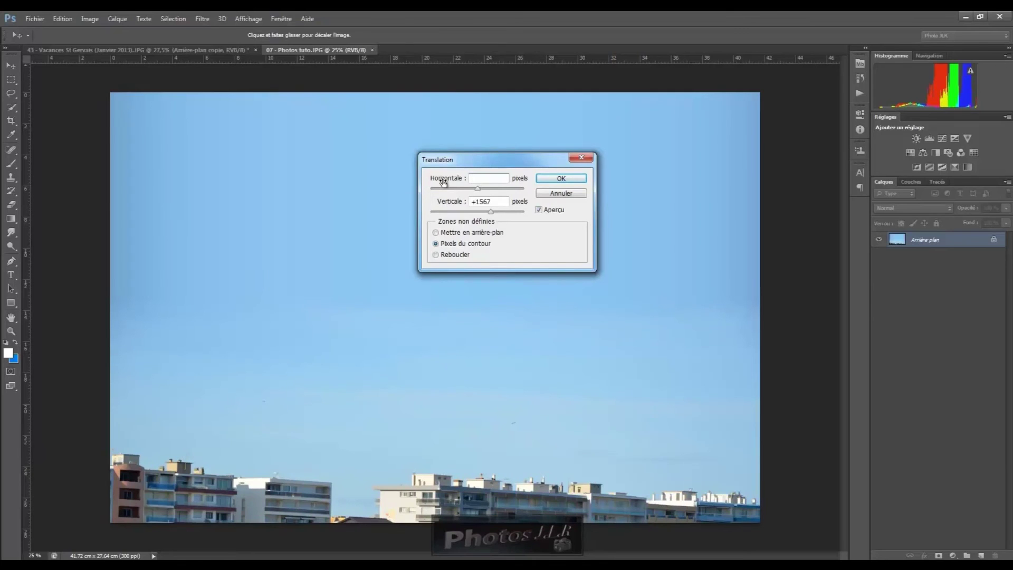
pyautogui.write('0')
pyautogui.moveTo(498, 203); pyautogui.dragTo(464, 203)
pyautogui.write('0')
pyautogui.moveTo(477, 212); pyautogui.dragTo(445, 214)
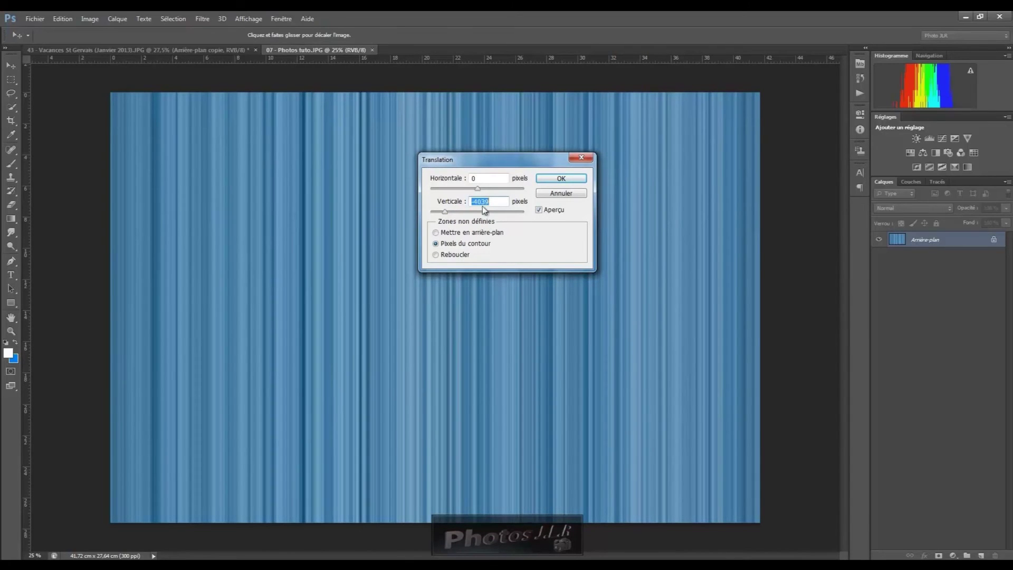
# Step: Reset the vertical shift to 0 and apply the Translation filter with a horizontal shift of -8603 pixels
pyautogui.write('0')
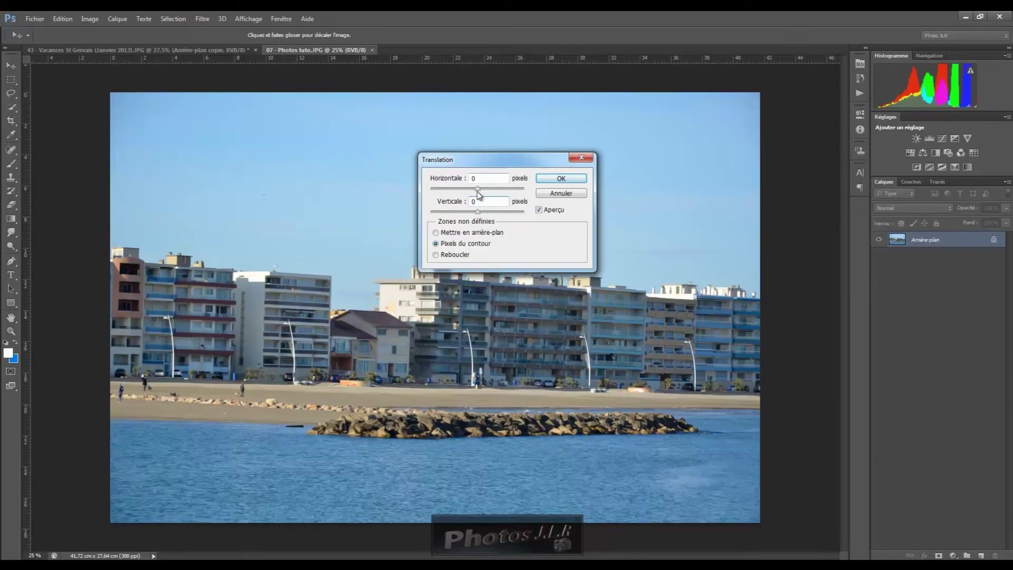
pyautogui.moveTo(477, 189); pyautogui.dragTo(435, 191)
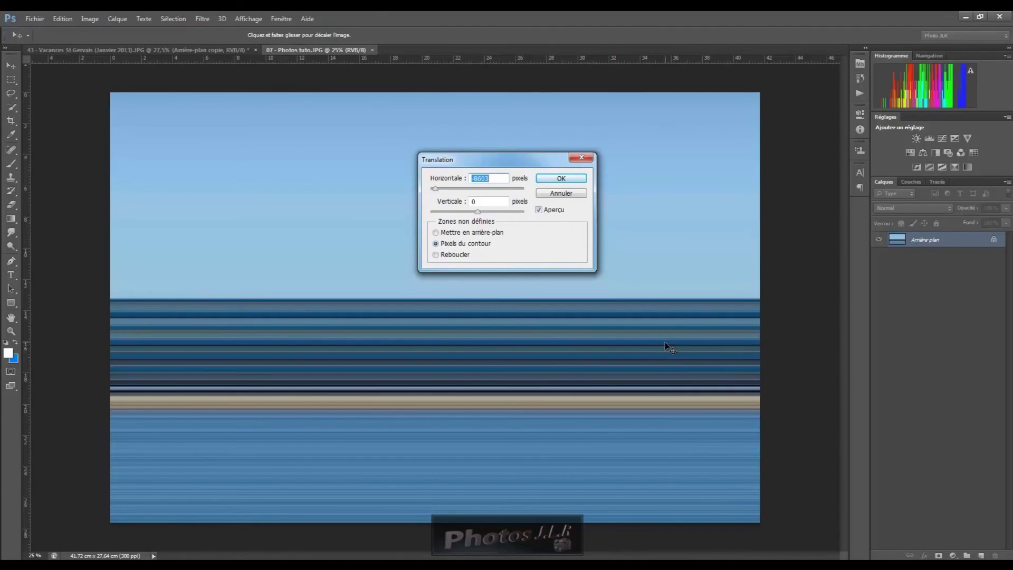
pyautogui.click(561, 178)
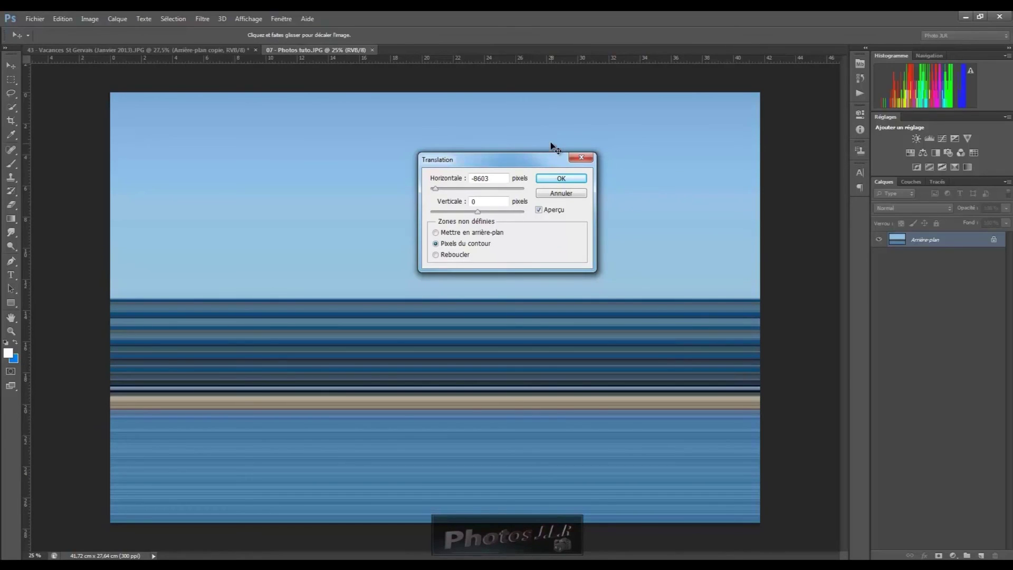